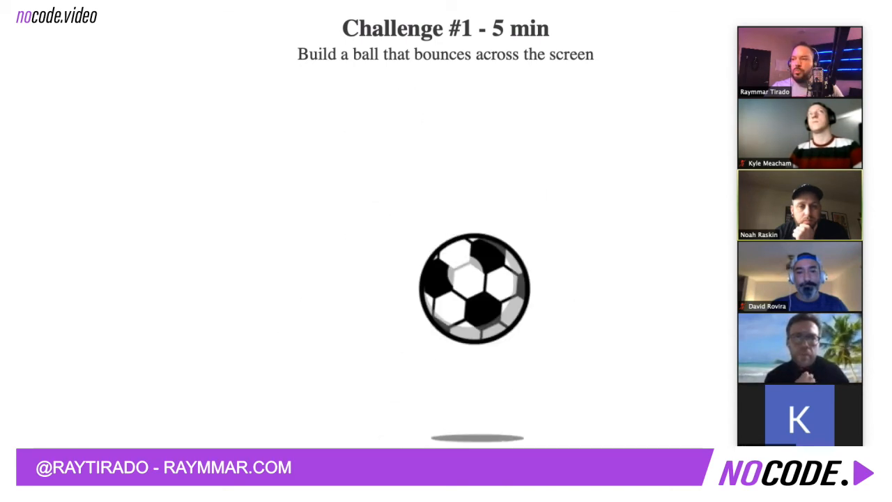
Review the rules and prize list above Challenge #1 on the challenge page
scroll(362, 237, "up", 5)
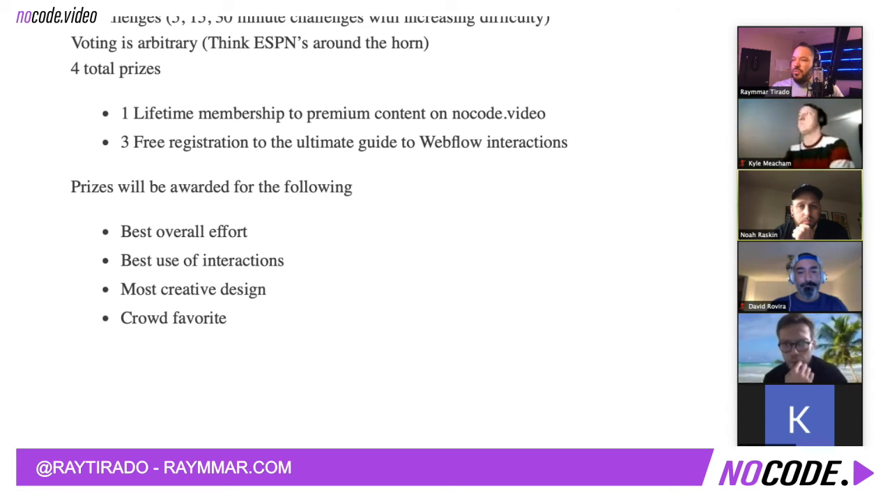
scroll(362, 237, "down", 5)
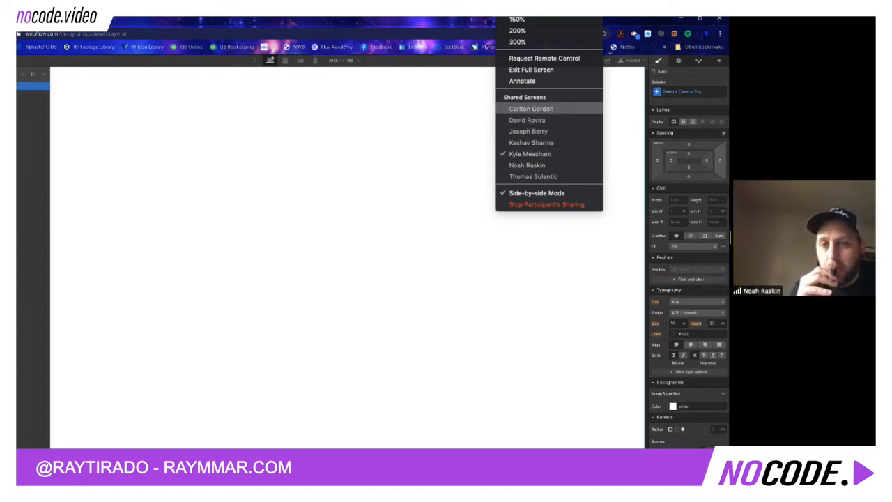
Switch to the first listed participant's shared screen and search the Webflow quick find for "nav"
left_click(531, 109)
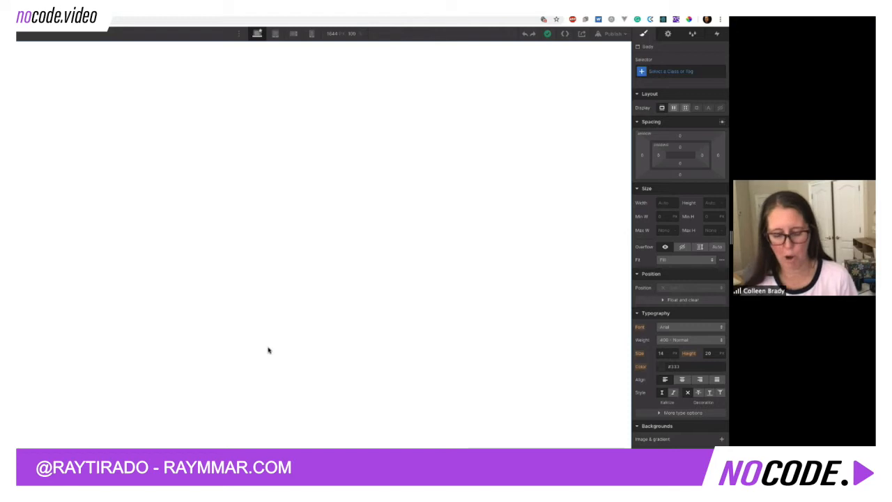
key("ctrl+e")
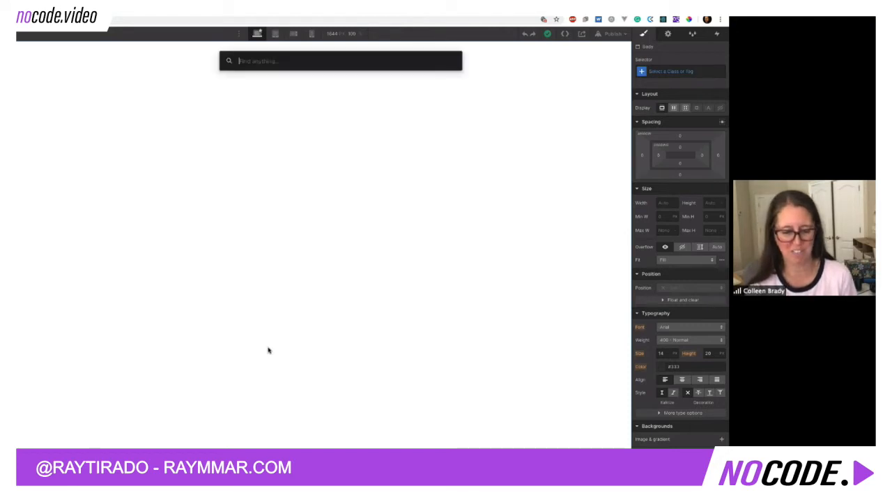
type("nav")
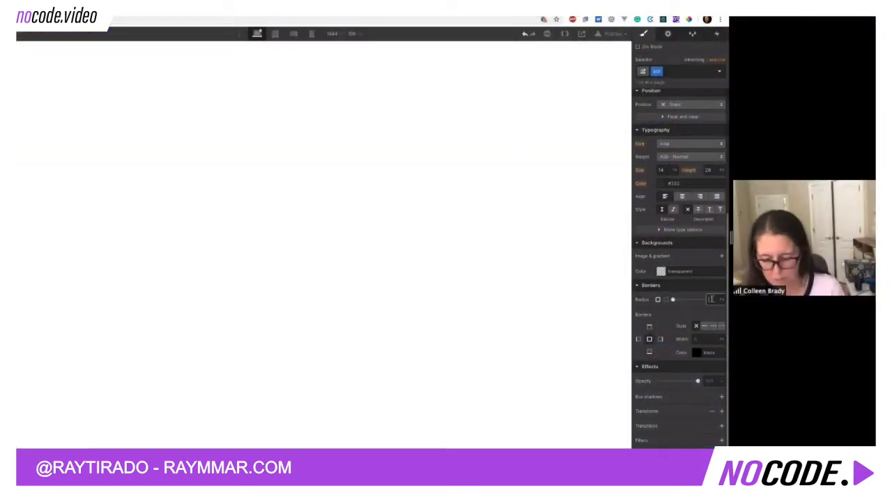
Set the ball div block's border radius to 200 px and its background colour to red
type("2")
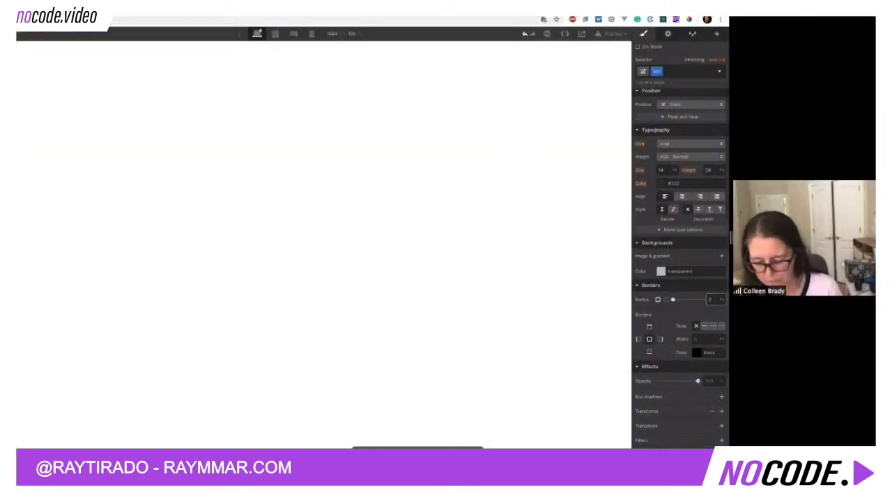
key("Return")
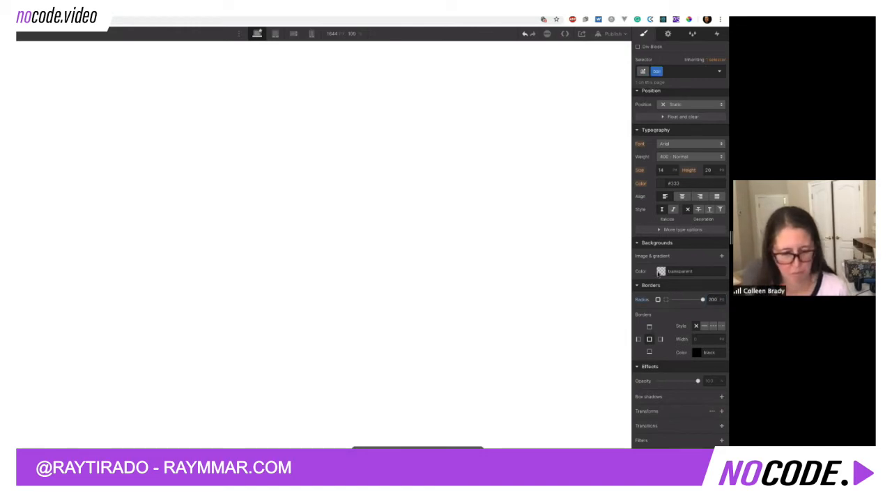
left_click(660, 271)
left_click(725, 282)
left_click(694, 258)
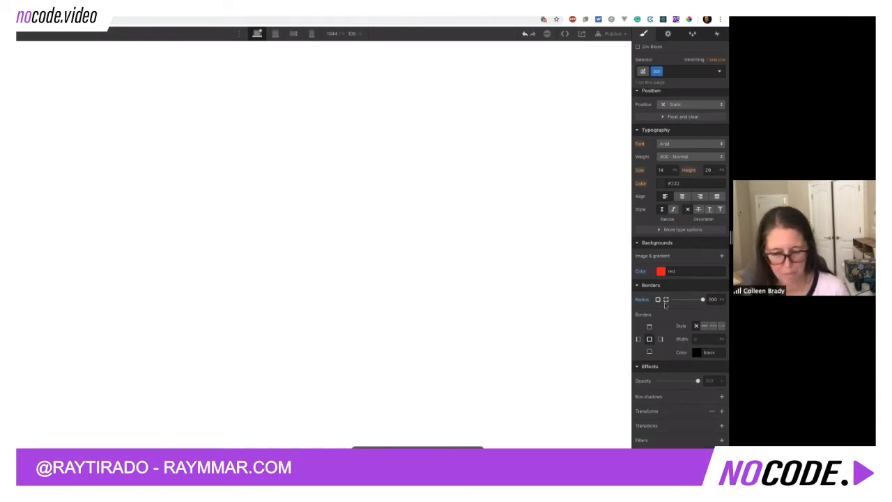
Switch to the second listed participant's shared screen and save the ball picture to Downloads as a WebP image
left_click(538, 17)
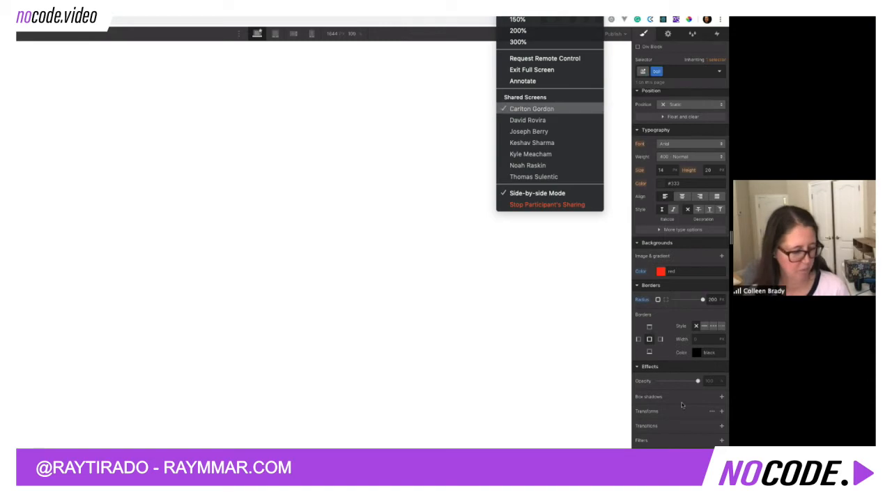
left_click(527, 119)
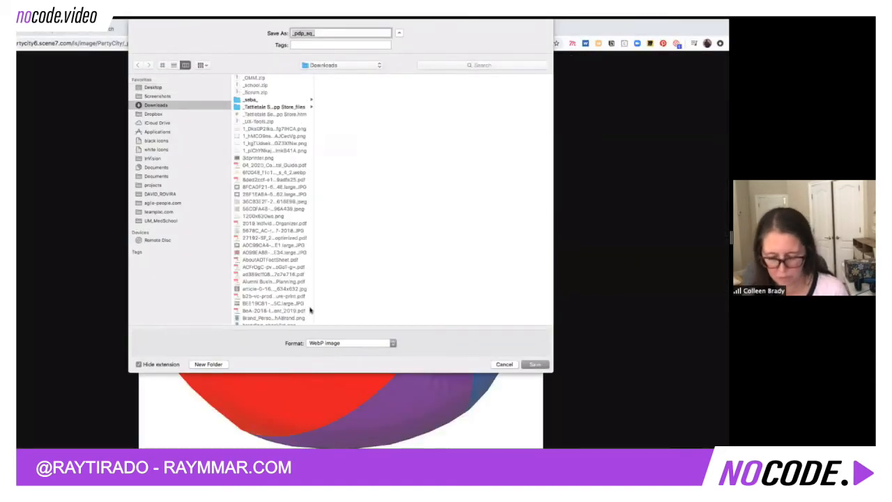
left_click(532, 364)
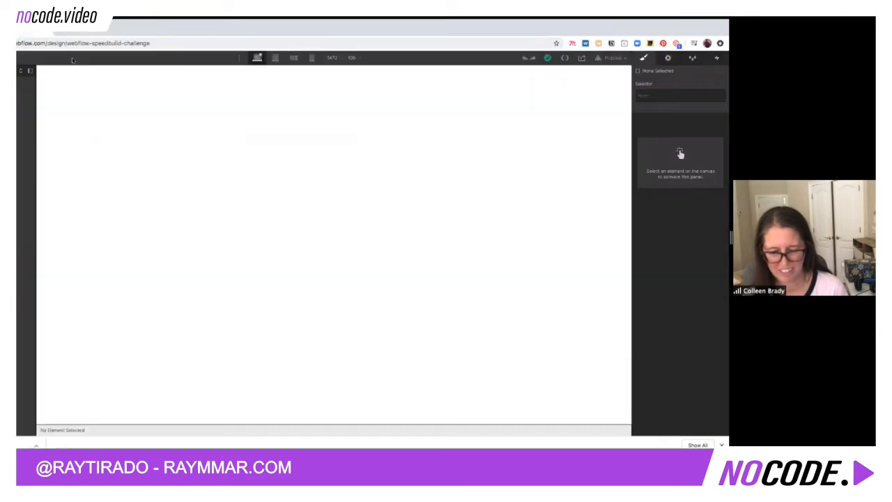
Switch to the third listed participant's shared screen and set the Body background colour to grey #bbbbbb
left_click(537, 17)
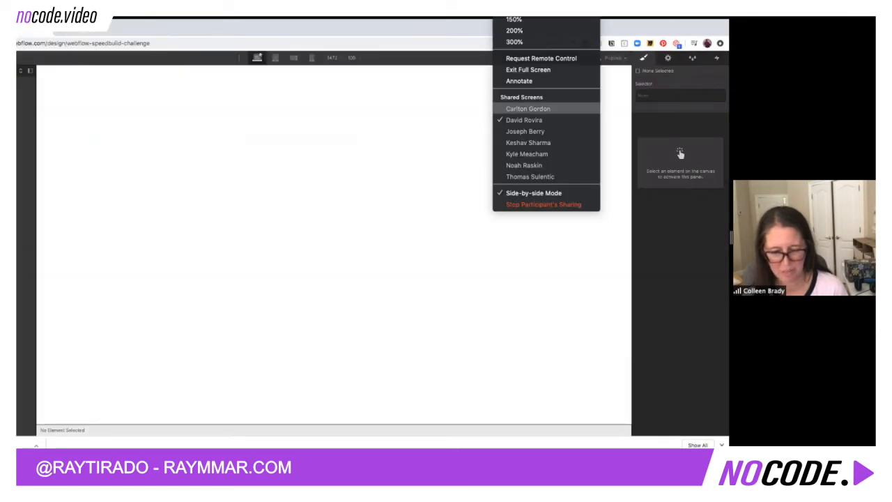
left_click(525, 131)
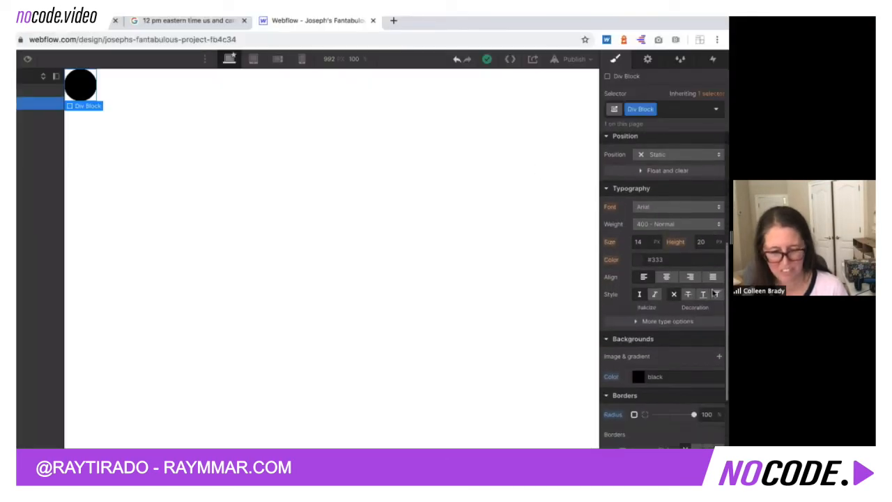
scroll(715, 294, "down", 1)
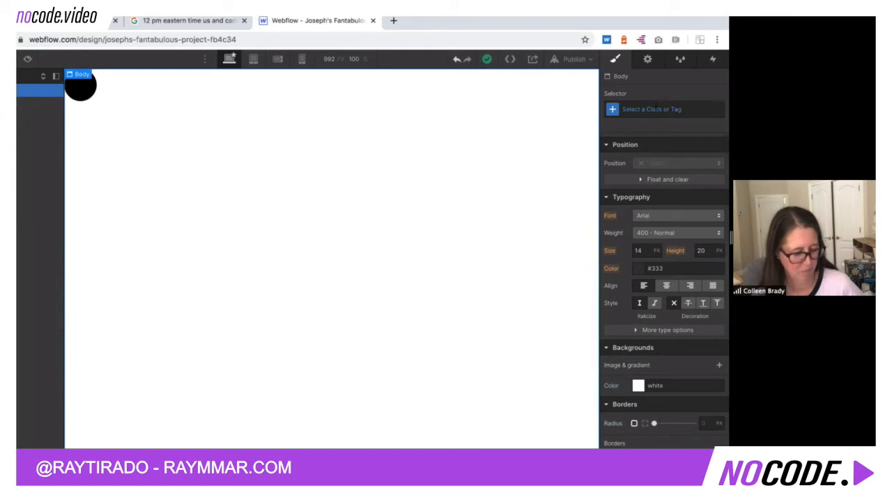
left_click(637, 388)
left_click_drag(630, 245, 579, 233)
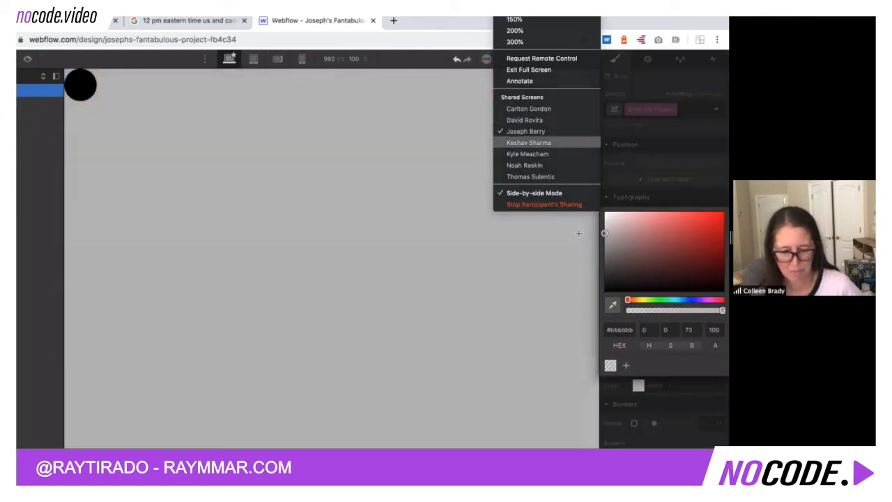
Switch to the fourth listed participant's shared screen and make the Body a horizontal flex layout with centred align and justify
left_click(529, 143)
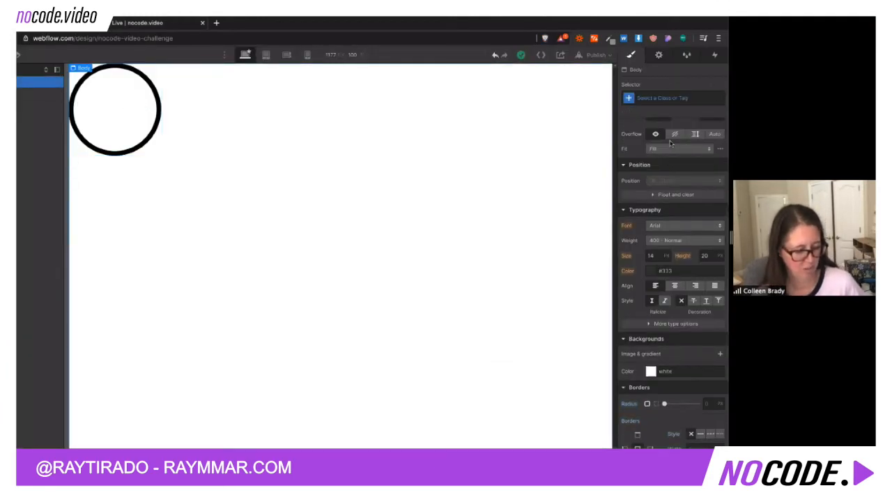
scroll(676, 145, "down", 2)
scroll(679, 150, "up", 5)
left_click(667, 140)
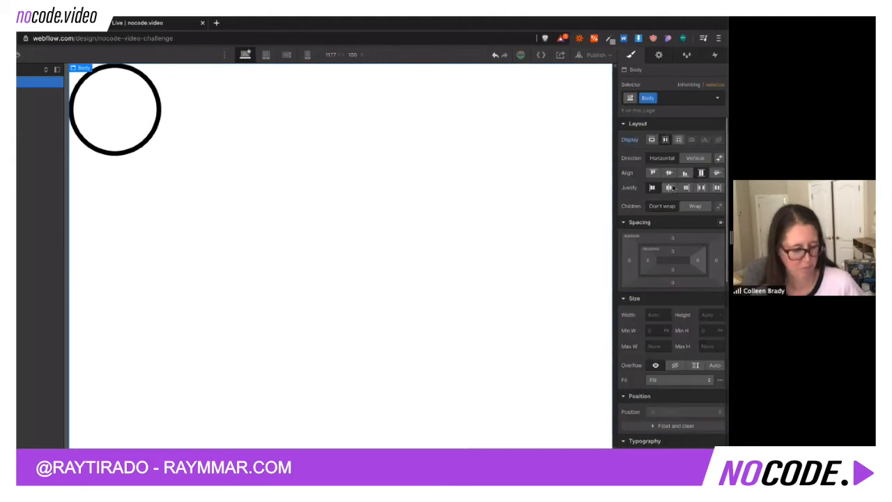
left_click(669, 172)
left_click(669, 188)
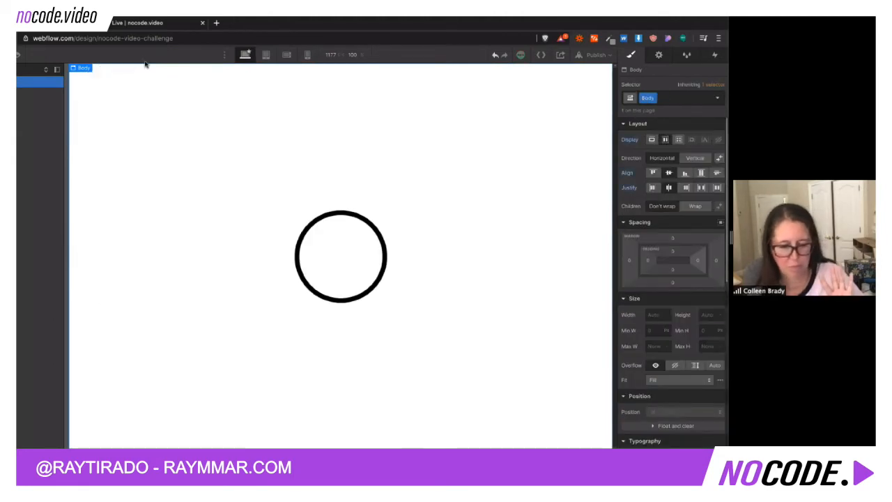
Search the web for "football" in a new browser tab
left_click(155, 24)
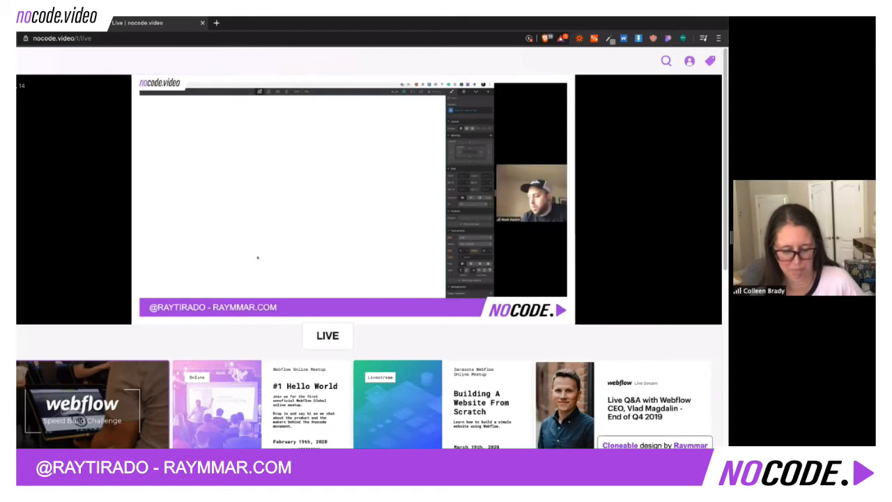
left_click(82, 23)
left_click(216, 23)
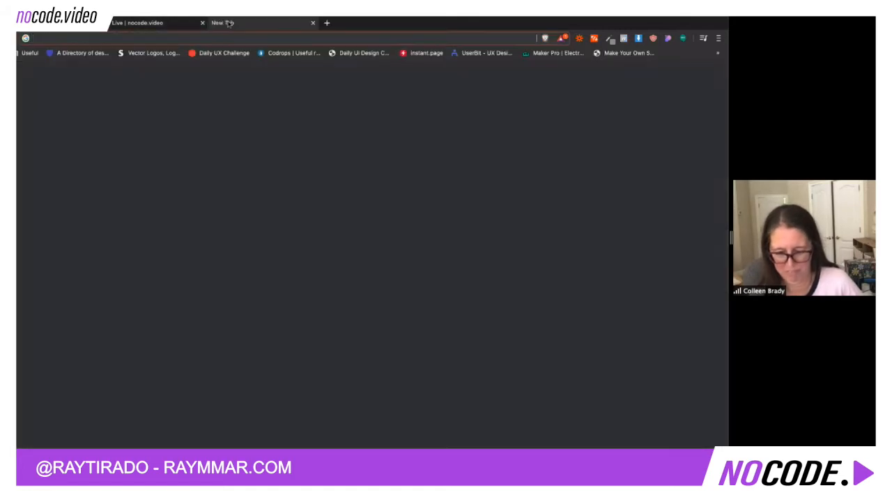
type("football")
key("Return")
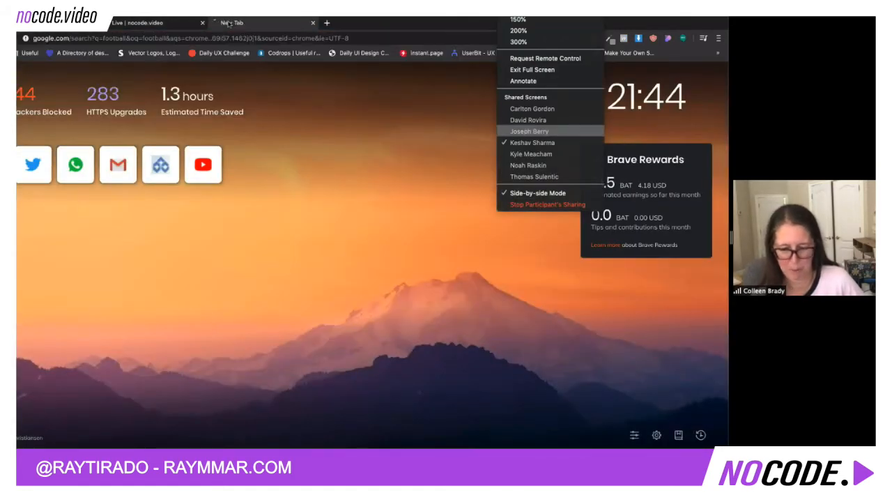
Switch to the sixth listed participant's shared screen and add a page-finished-loading timed animation named "Ball Bounce"
left_click(532, 154)
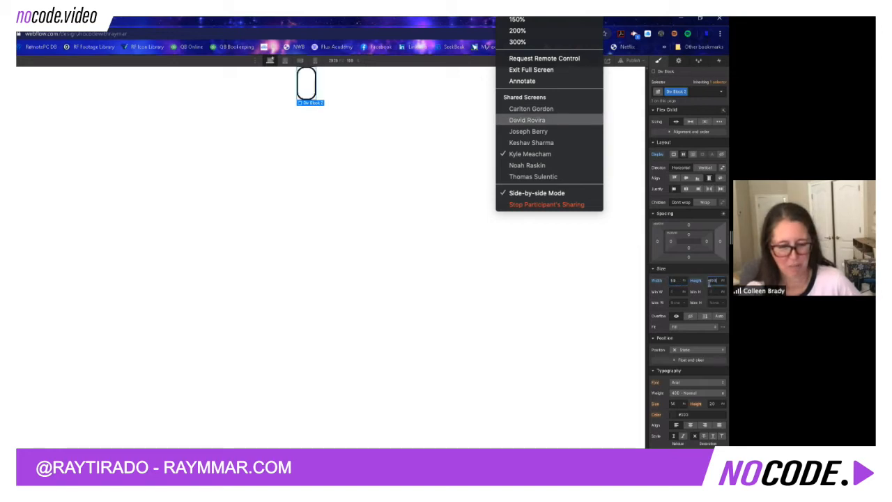
left_click(527, 165)
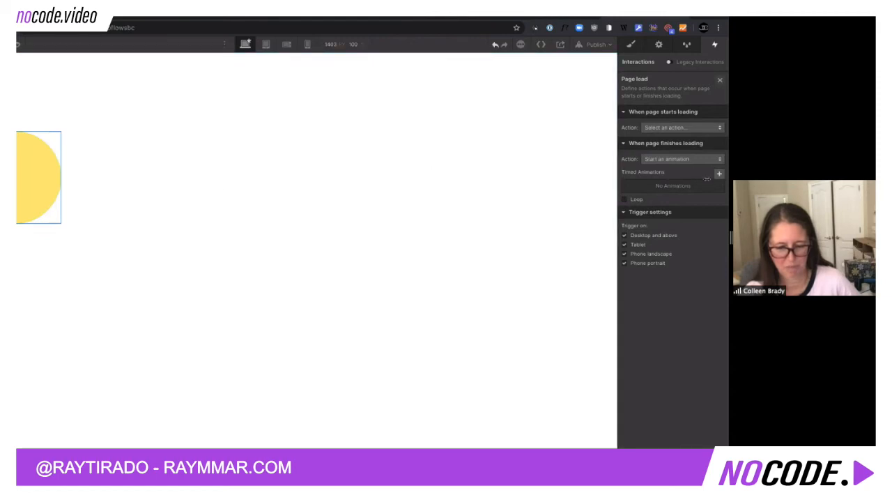
left_click(718, 175)
type("Ball Bounce")
Switch to the last listed participant's shared screen and view the black ball element's style settings
left_click(530, 177)
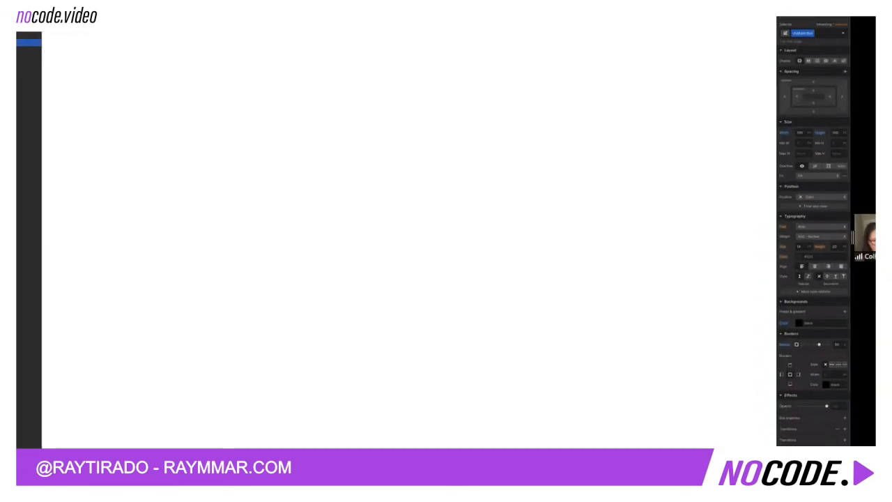
left_click(45, 53)
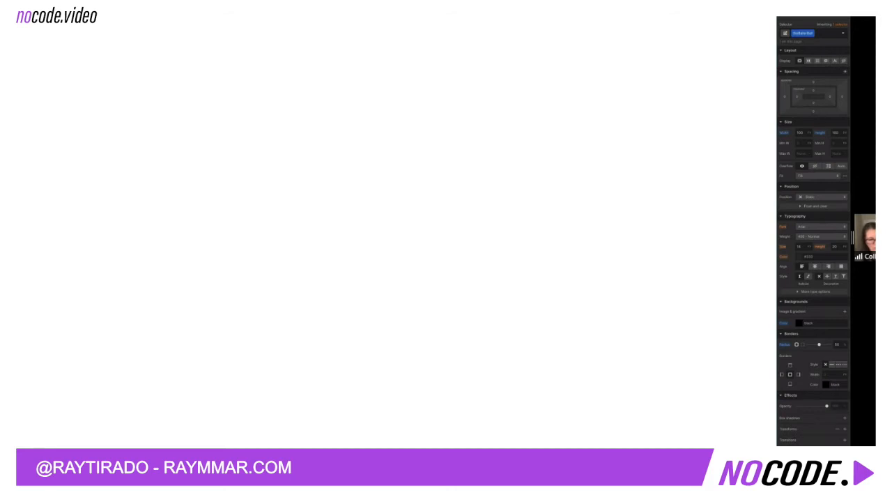
On another participant's shared screen, duplicate the ball's first Move action and reorder the copy to the end of the timed animation
left_click(558, 14)
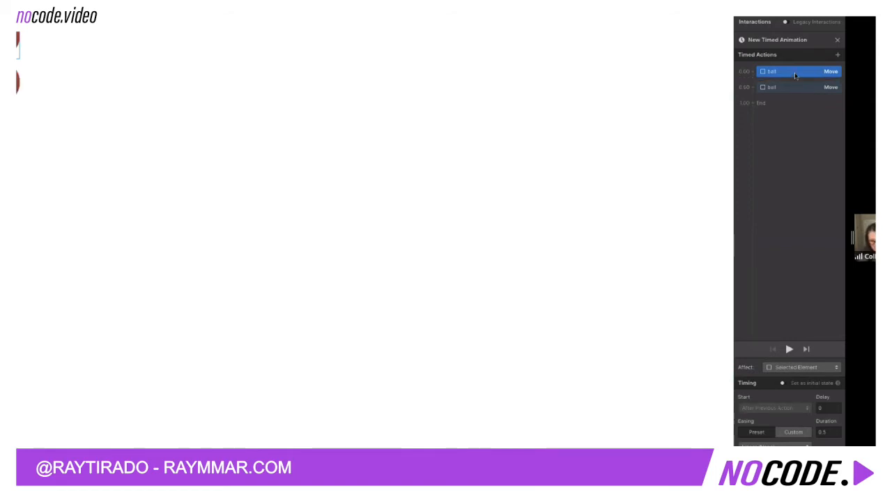
right_click(795, 76)
left_click(796, 108)
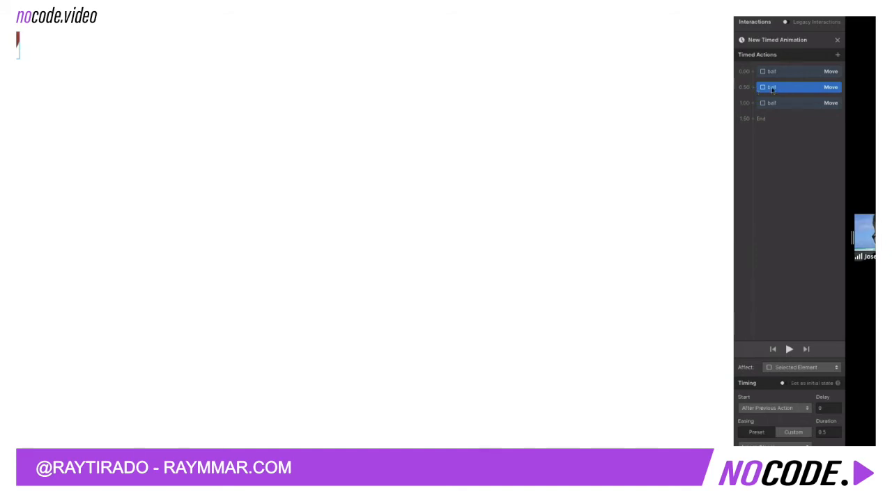
left_click_drag(793, 90, 793, 110)
Switch back to the third listed participant's shared screen and browse the projects on the Webflow dashboard
left_click(537, 131)
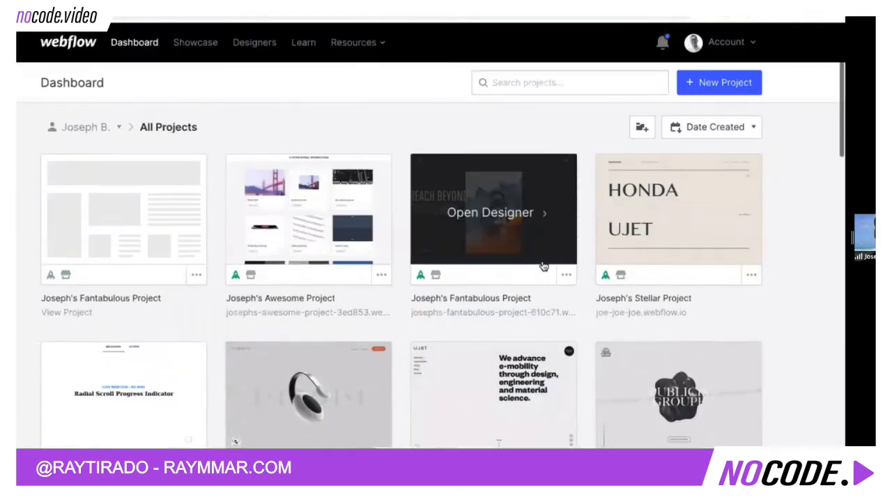
scroll(544, 266, "down", 15)
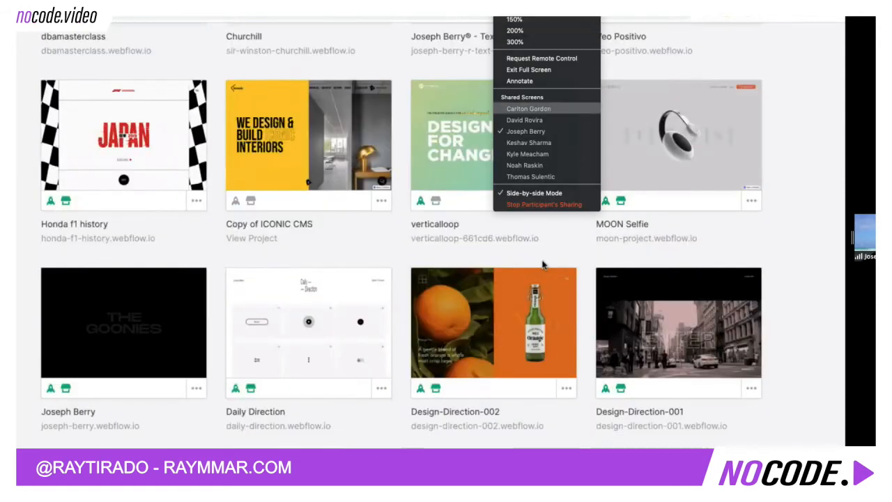
scroll(544, 265, "down", 3)
Switch to the fourth listed participant's shared screen and rename the "bounce-up 2" animation as bounce-down
left_click(529, 143)
left_click(781, 68)
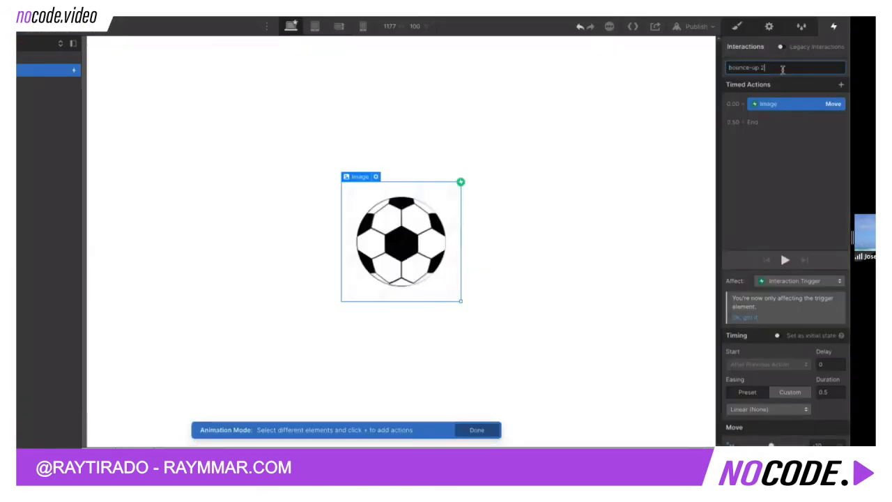
key("Return")
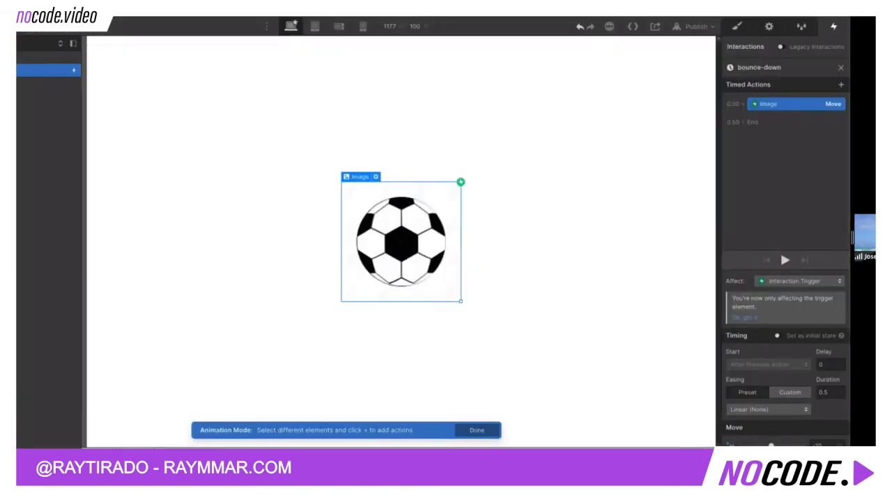
Set the vertical distance of the soccer ball image's Move action in bounce-down to 0
left_click(774, 107)
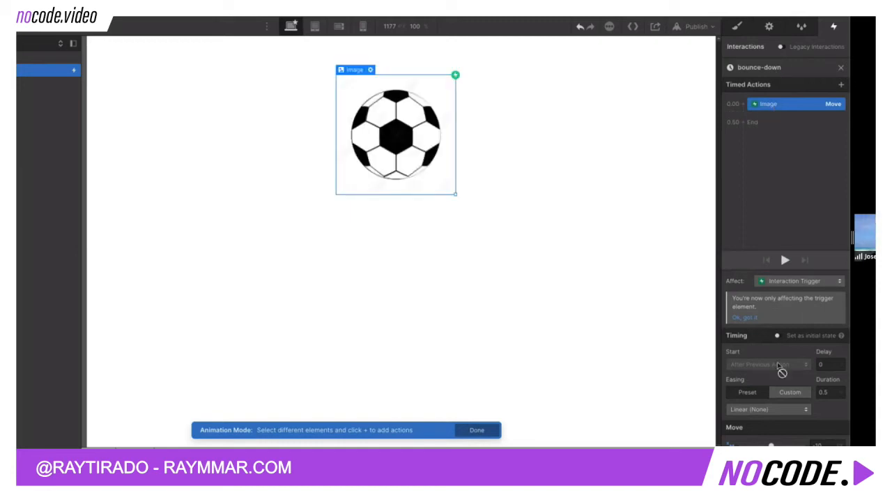
scroll(777, 418, "down", 1)
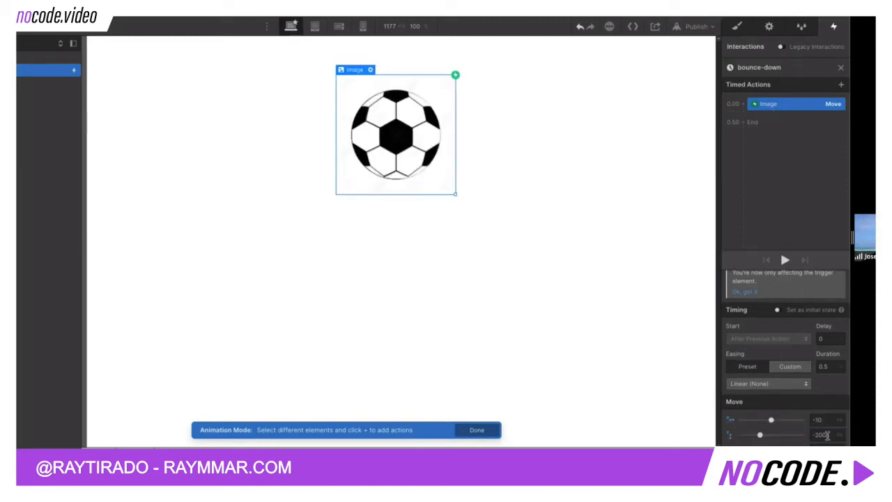
type("0")
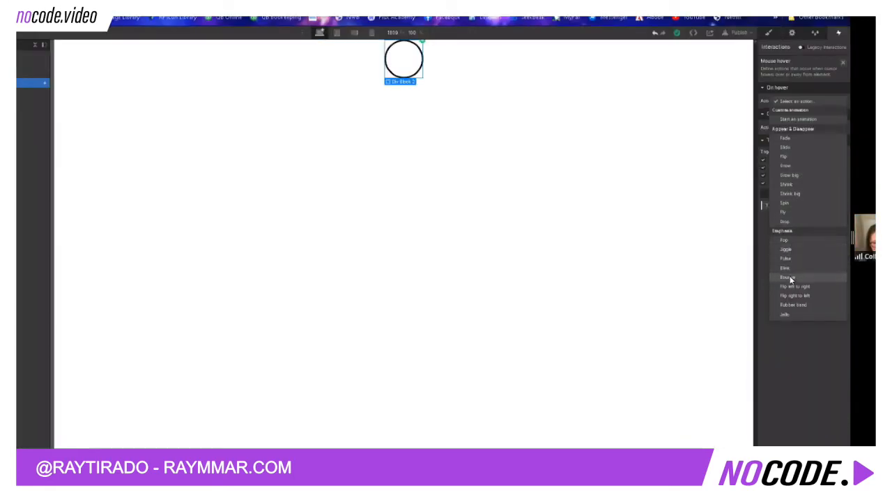
On the circle div block's mouse hover trigger, set the on-hover action to Bounce
left_click(790, 276)
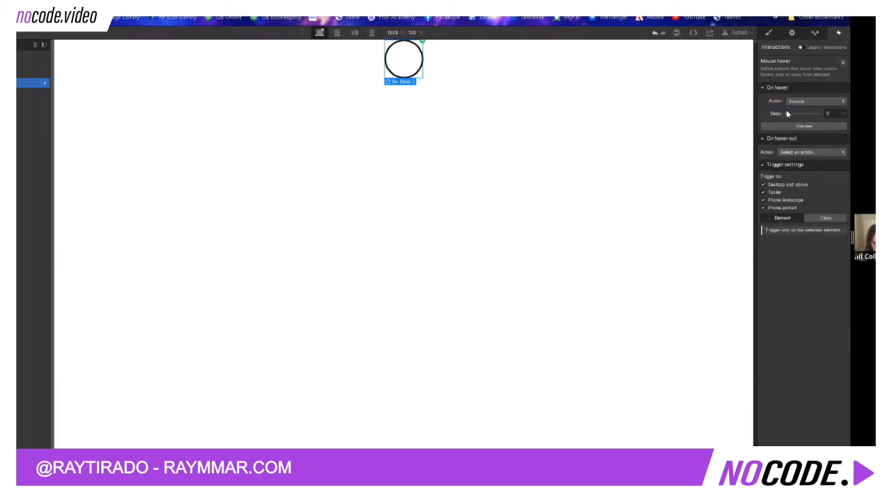
Preview the circle div block's Bounce hover effect and look through the list of available hover actions
left_click(810, 127)
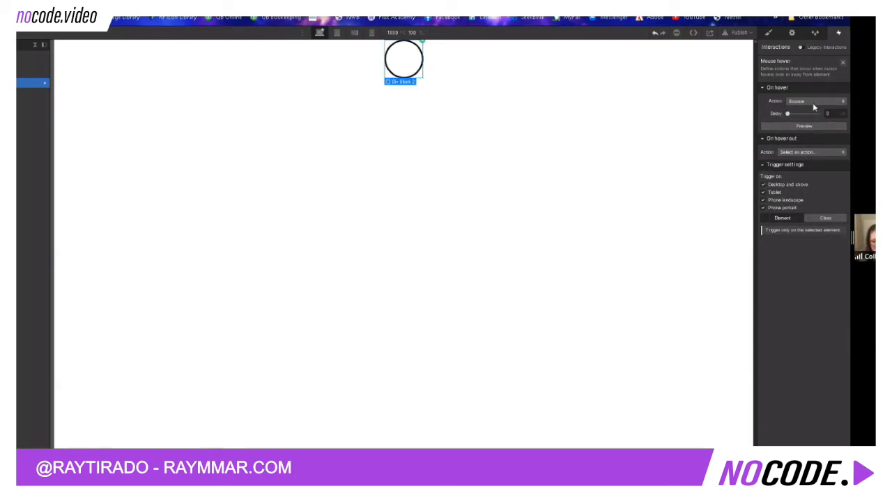
left_click(813, 103)
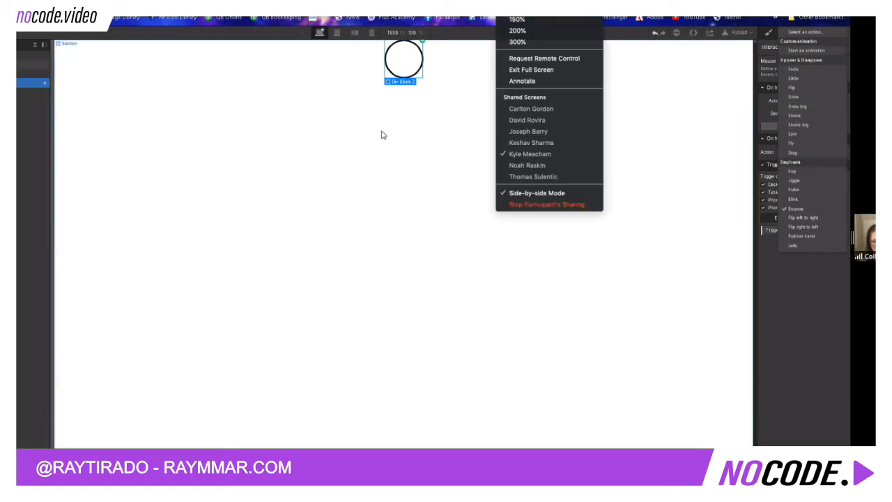
left_click(356, 123)
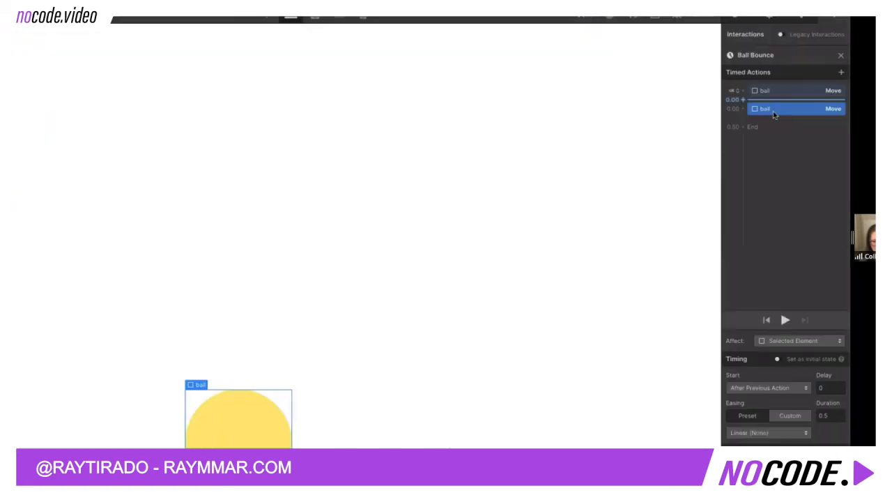
Switch to the sixth listed participant's shared screen and play back the Ball Bounce animation
left_click_drag(777, 110, 743, 112)
left_click(743, 110)
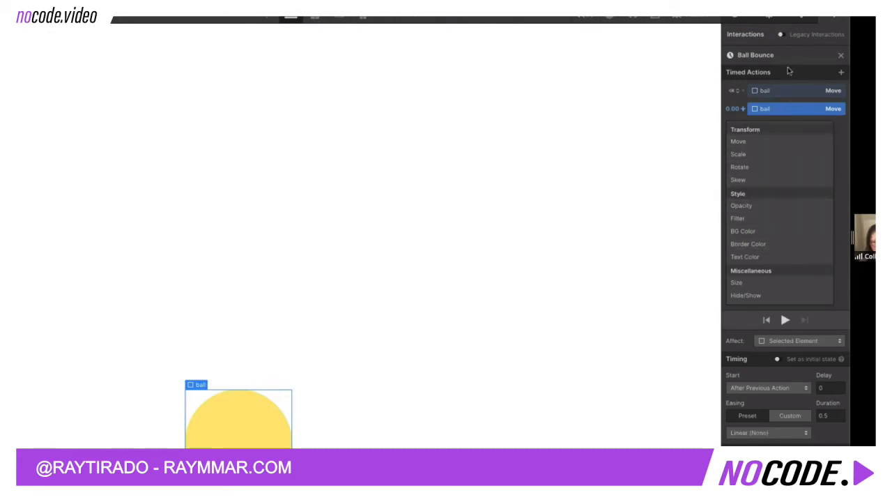
left_click(790, 70)
left_click(786, 320)
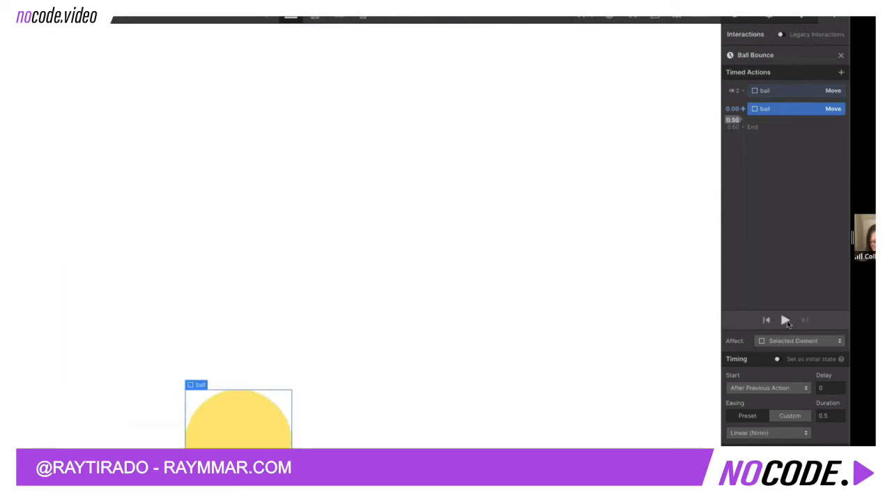
left_click(786, 319)
left_click(786, 320)
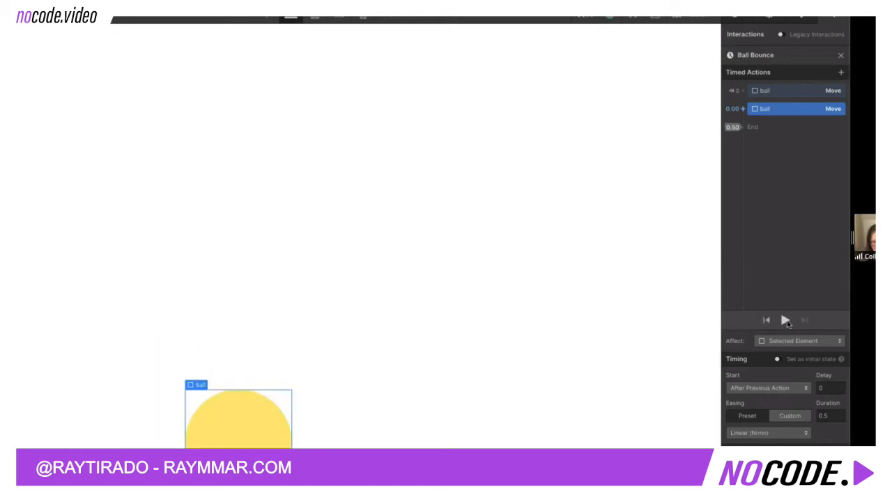
Set the easing of the second ball Move action to Out Quint and replay the Ball Bounce animation
left_click(769, 432)
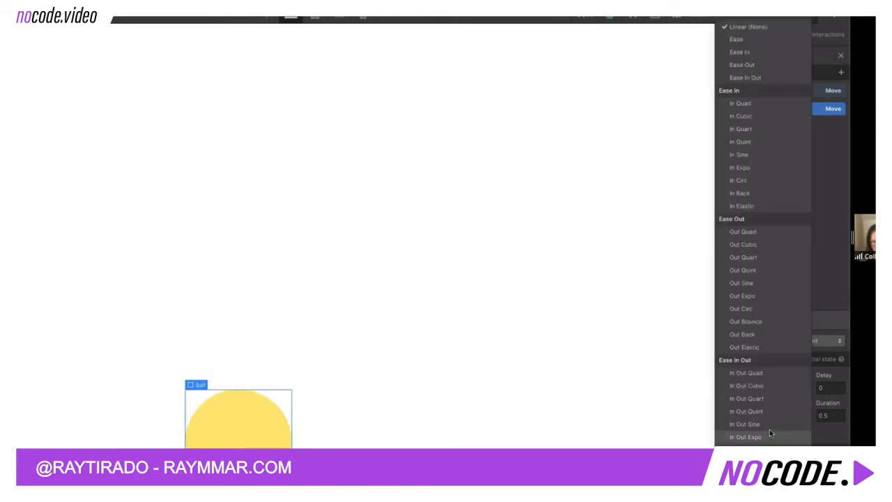
left_click(757, 271)
left_click(784, 319)
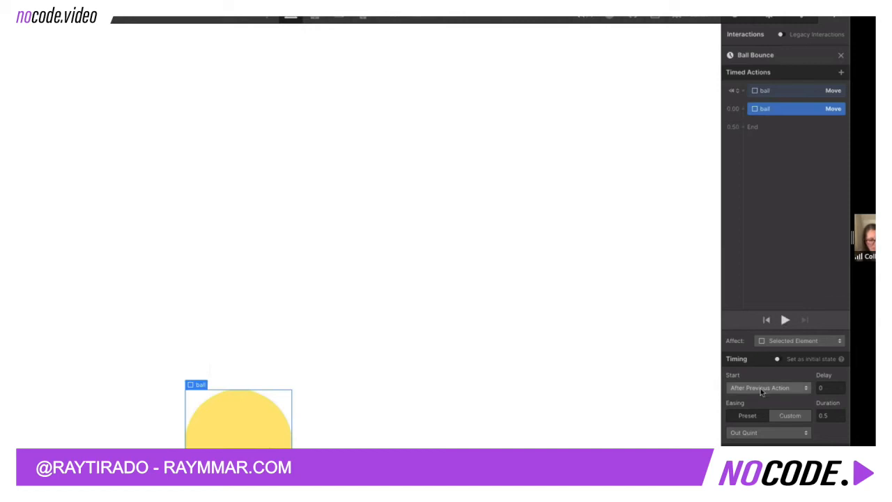
left_click(761, 435)
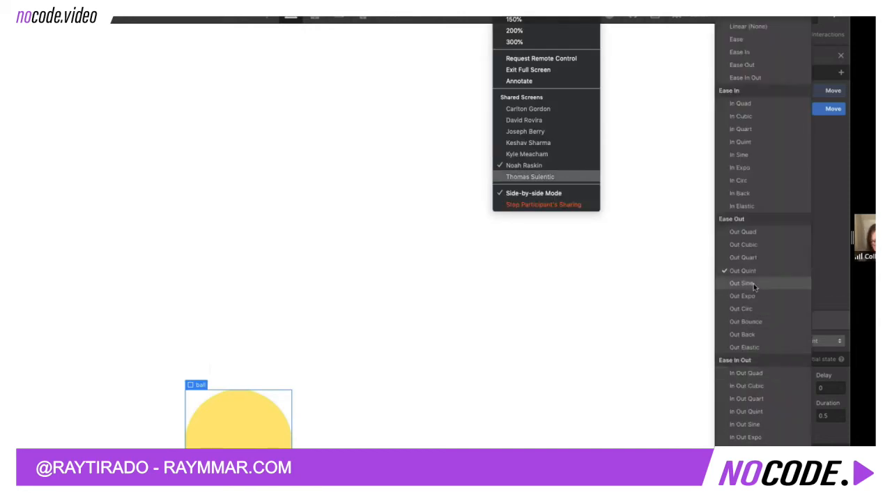
Switch to the seventh listed participant's shared screen and close the ball-bouncing animation to return to its page load trigger
left_click(531, 177)
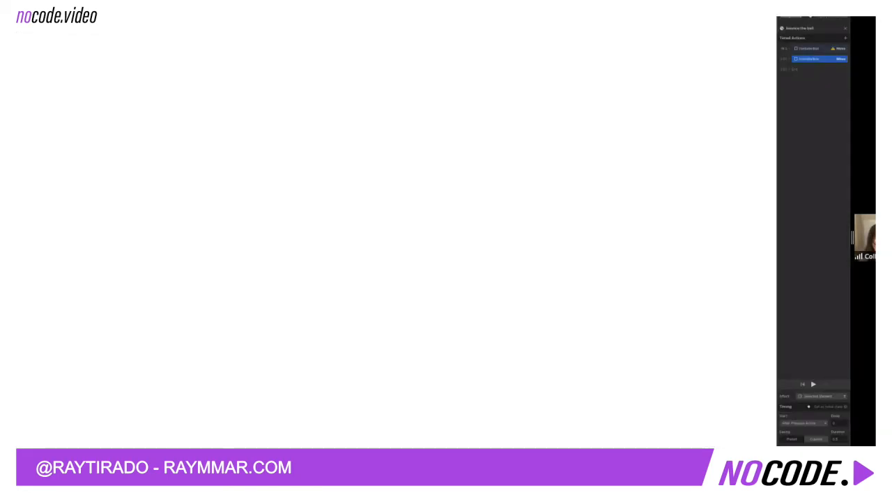
left_click(846, 29)
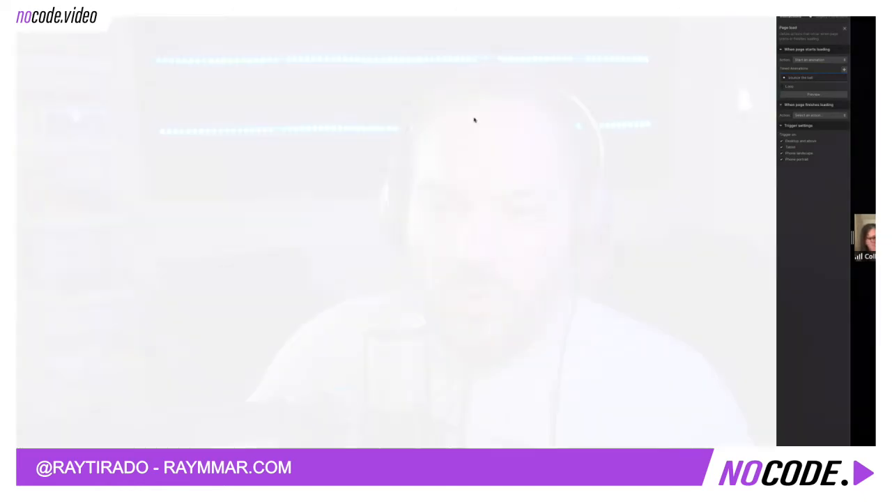
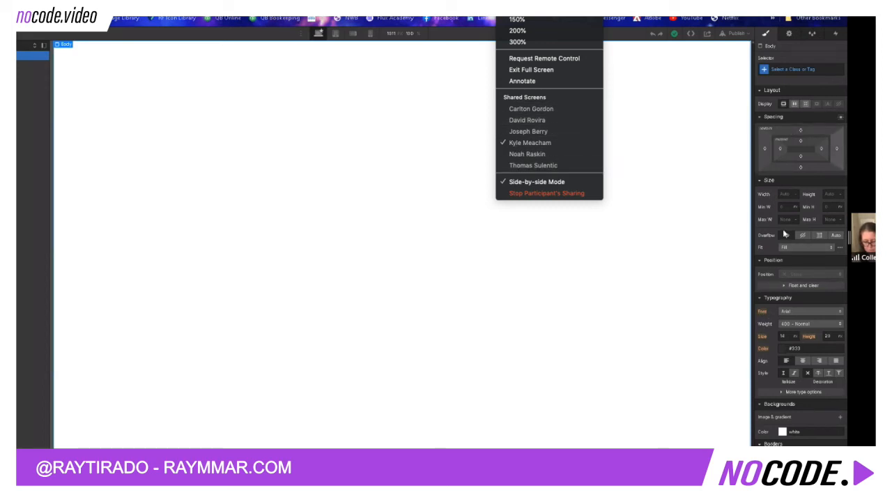
Open the meeting's participants list, look through all attendees and close it again
key("Escape")
key("super+u")
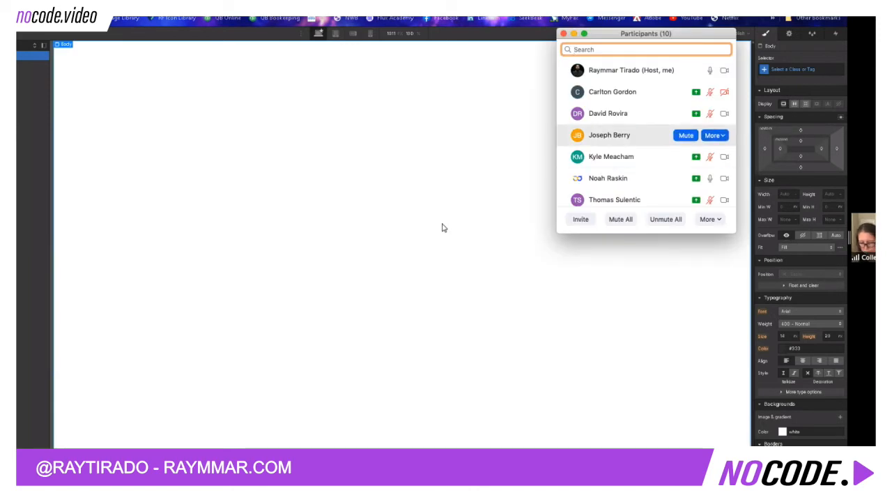
scroll(646, 132, "down", 2)
scroll(646, 133, "down", 2)
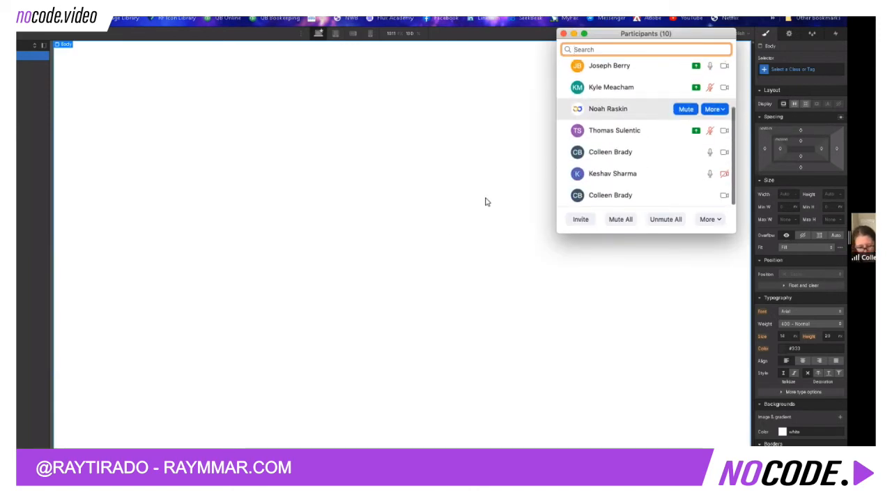
scroll(646, 133, "up", 3)
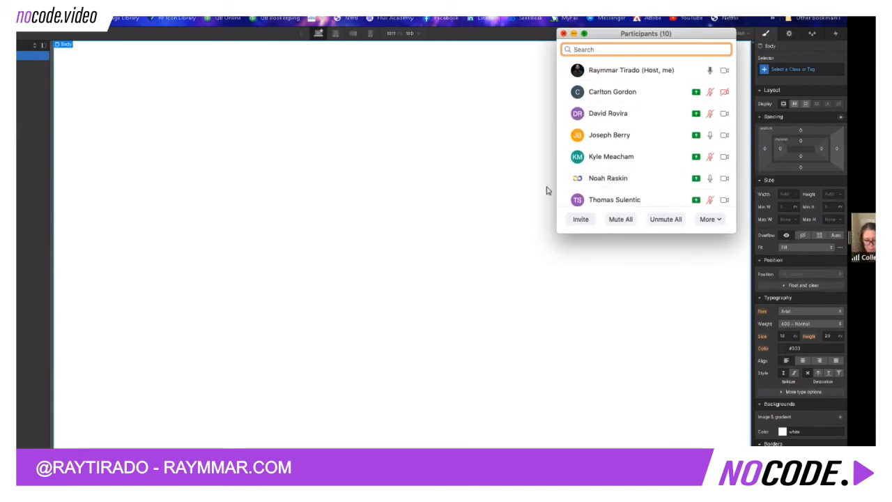
key("super+u")
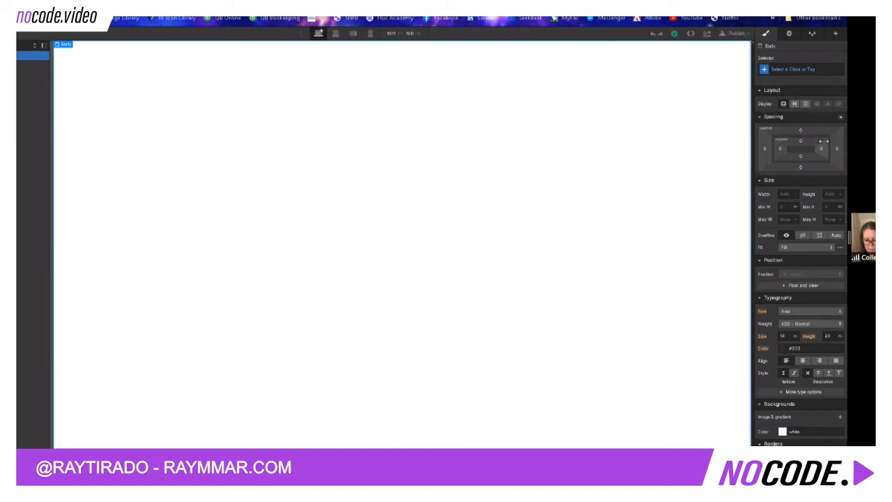
Set the Body's display to Flex with centered align and justify, and add a div block inside it
left_click(796, 105)
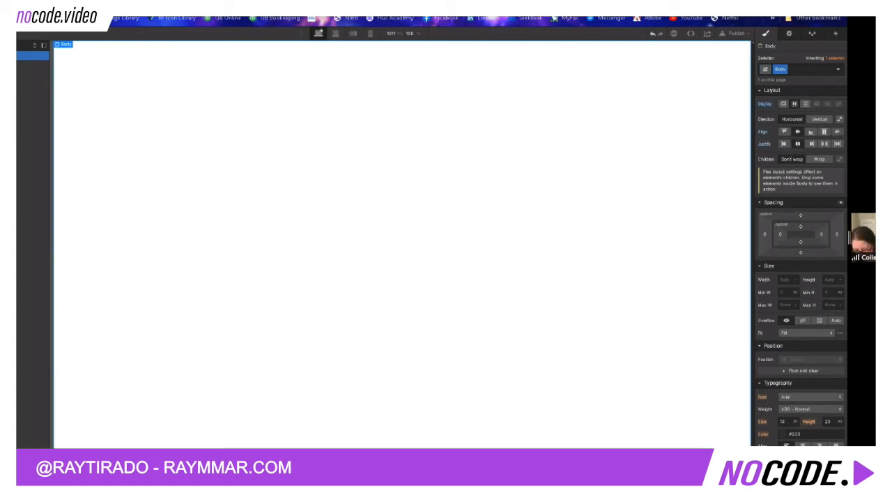
key("a")
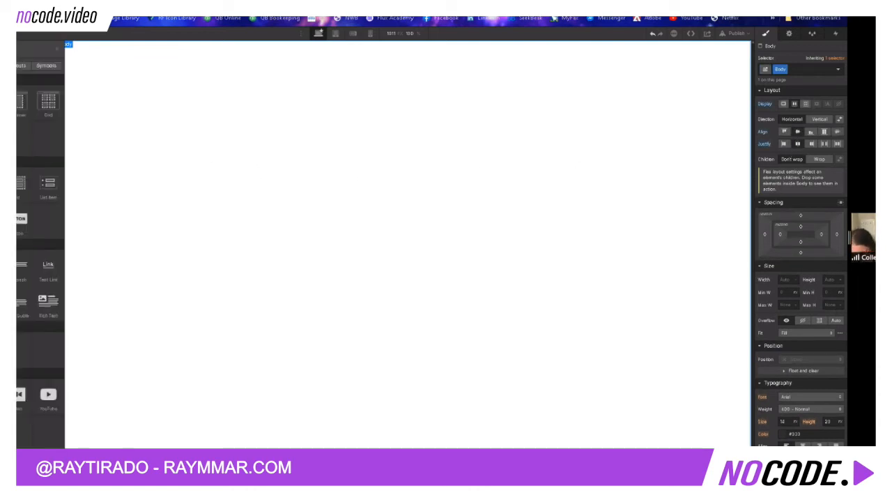
left_click(1, 184)
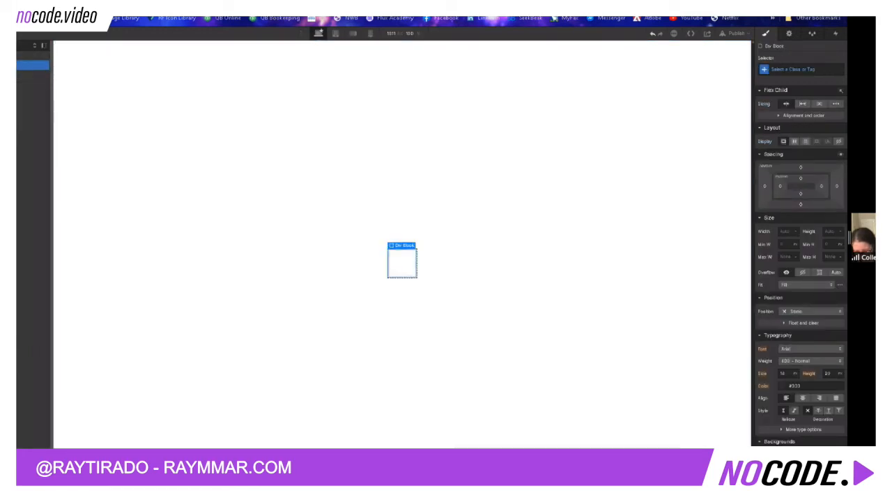
Set the new div block's border width to 1 px
scroll(804, 404, "down", 3)
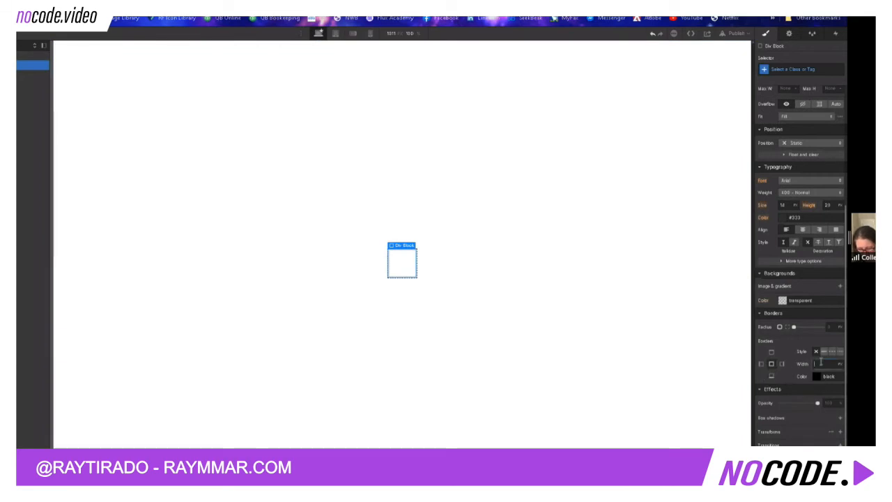
type("1")
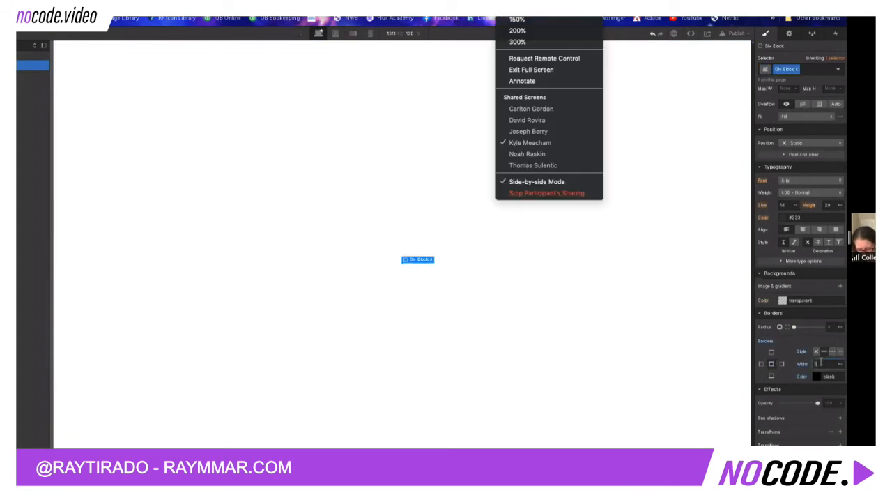
left_click(809, 376)
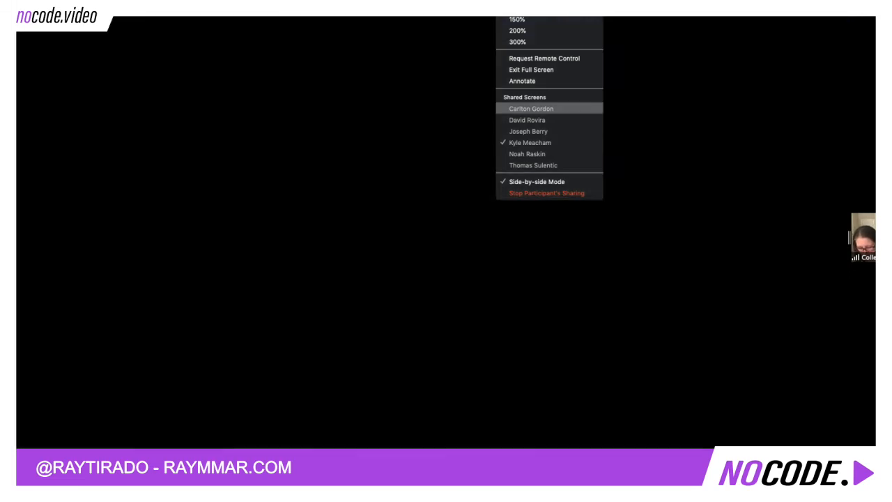
View the first listed participant's shared screen and switch to the second listed participant's
left_click(531, 108)
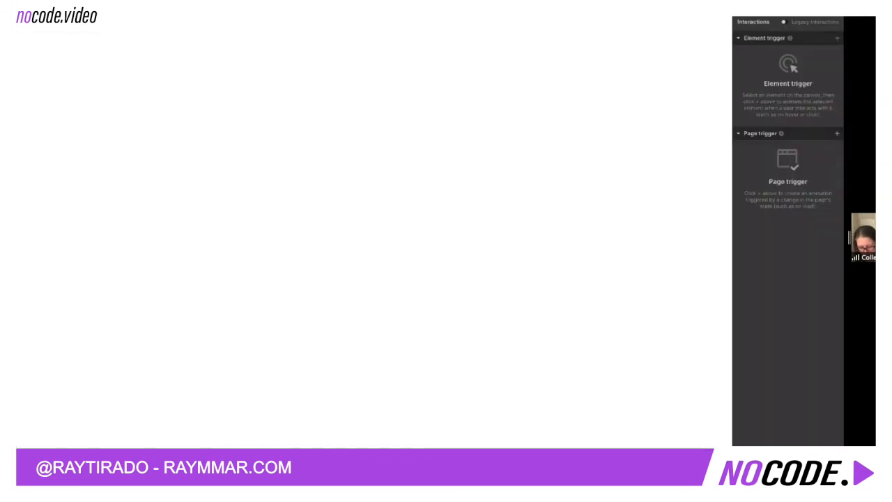
left_click(549, 17)
left_click(531, 120)
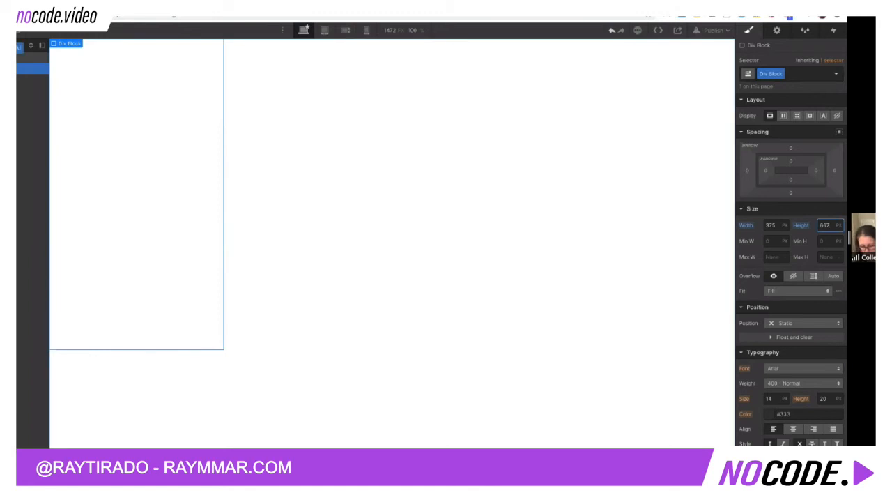
Add a div block inside the 375 by 667 px div block and select it in the element tree
key("a")
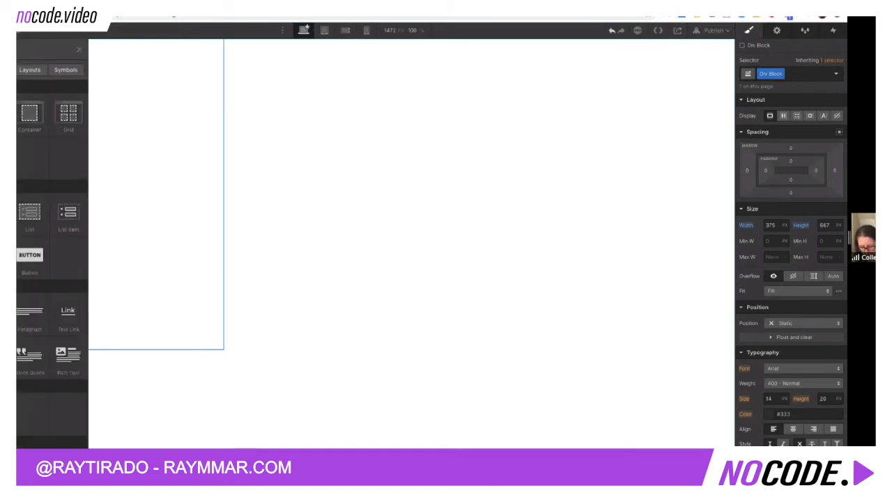
left_click(4, 212)
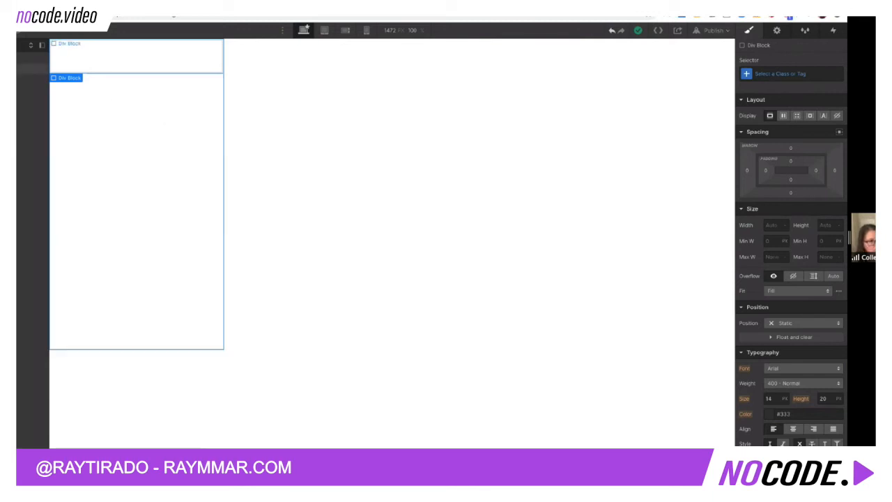
left_click(19, 68)
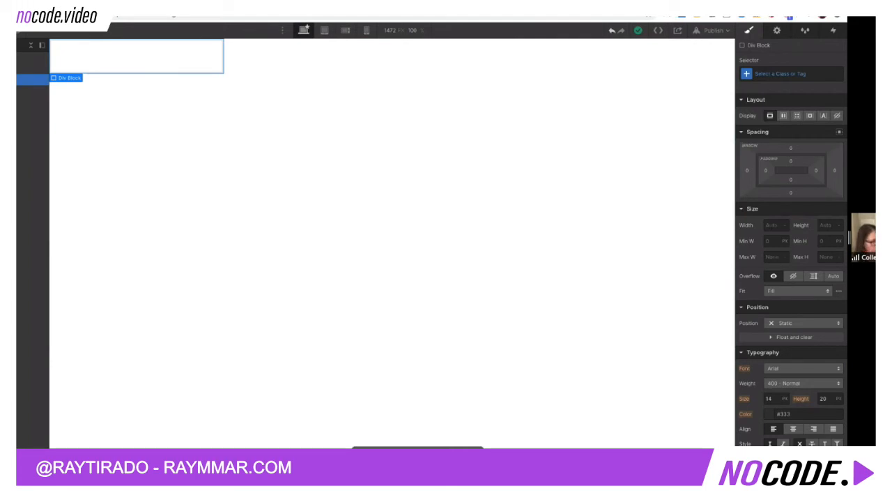
Switch to the third listed participant's shared screen and center the flex align and justify of Div Block 3
left_click(545, 19)
left_click(526, 131)
left_click(763, 402)
left_click(46, 119)
left_click(476, 179)
scroll(794, 263, "up", 5)
left_click(763, 270)
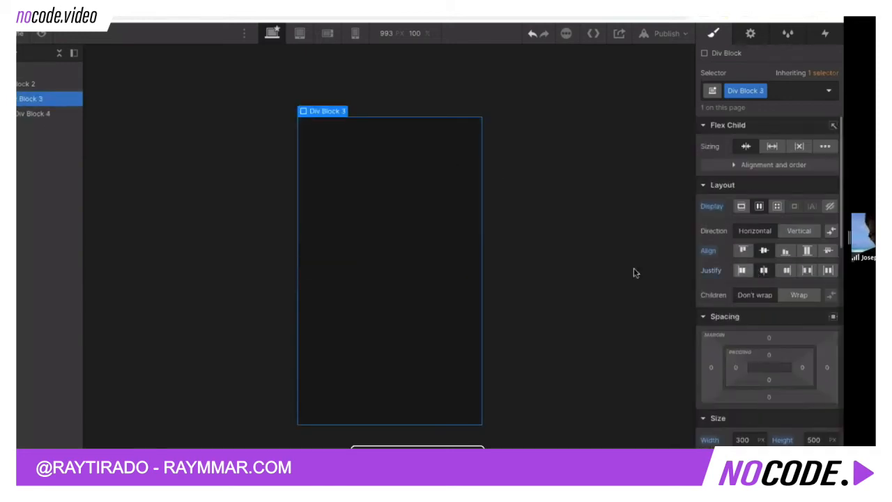
Align the flex children of Div Block 3 to the start and set its top padding to 10 px
left_click(33, 115)
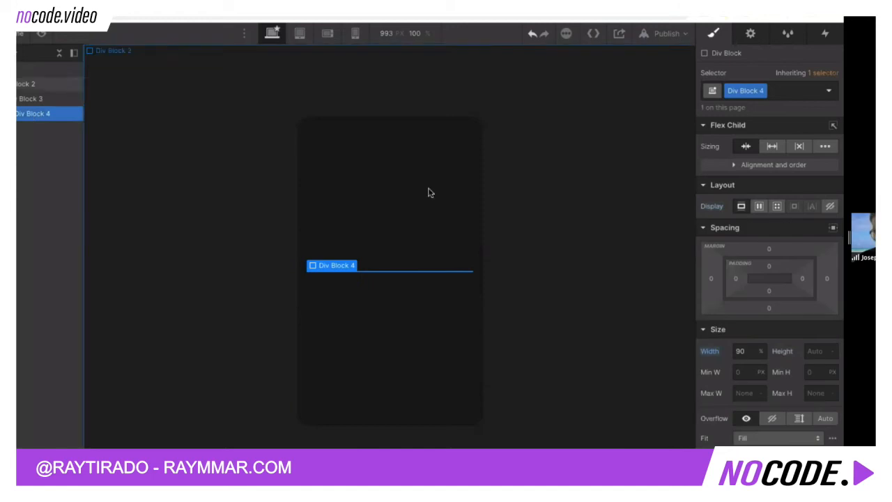
left_click(31, 102)
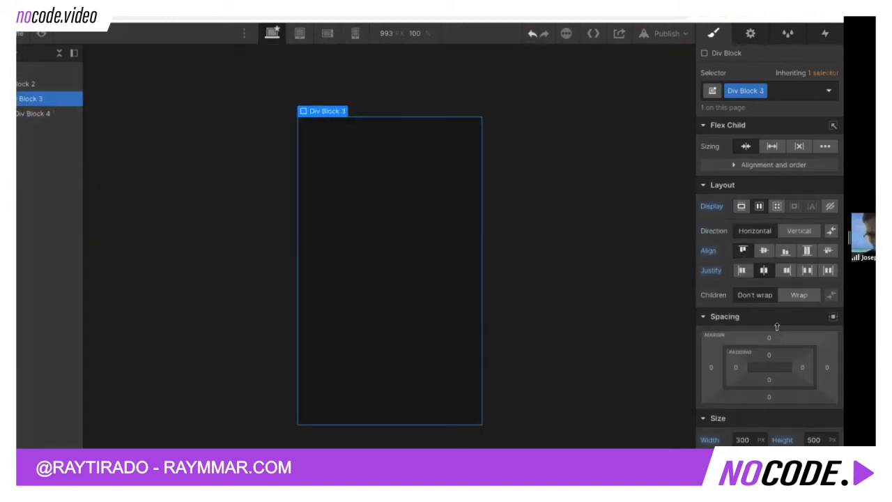
left_click(770, 355)
type("10")
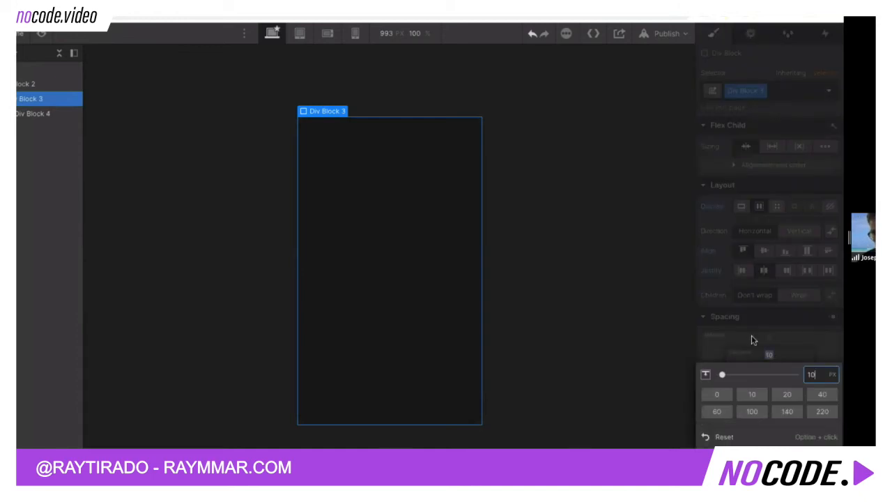
key("Return")
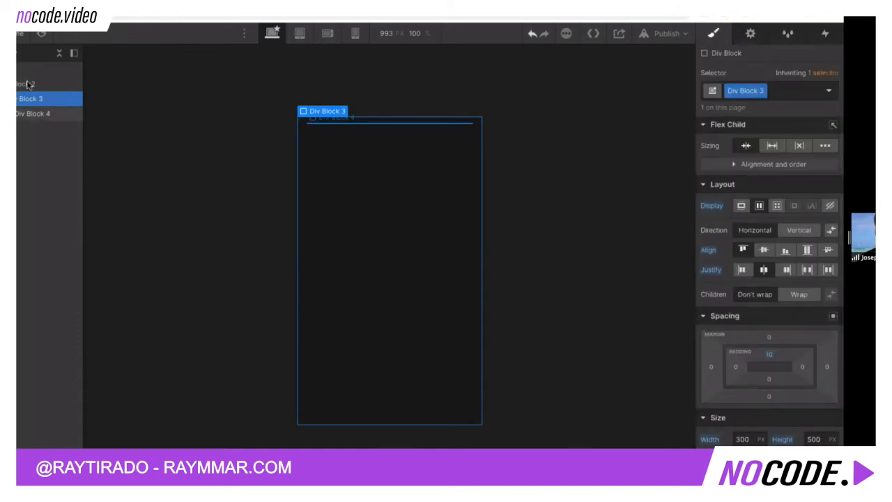
Set the height of Div Block 4 to 200 px and reselect Div Block 3
left_click(35, 113)
left_click(815, 350)
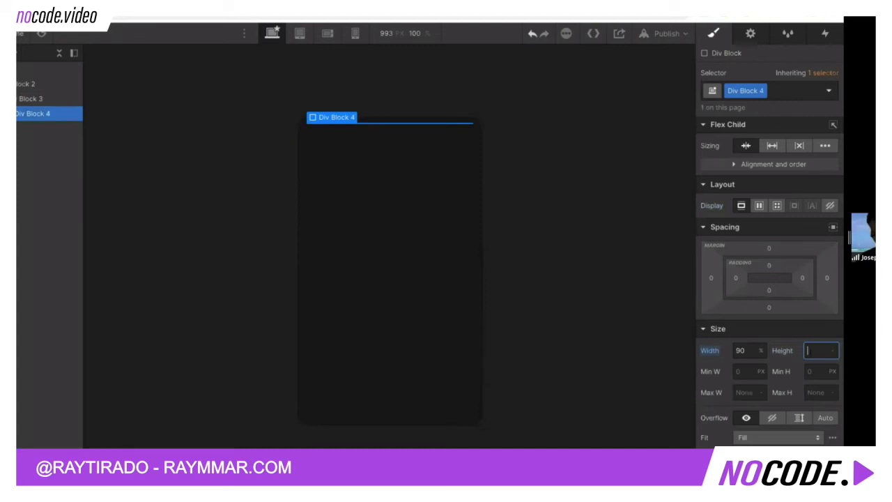
type("40")
key("Return")
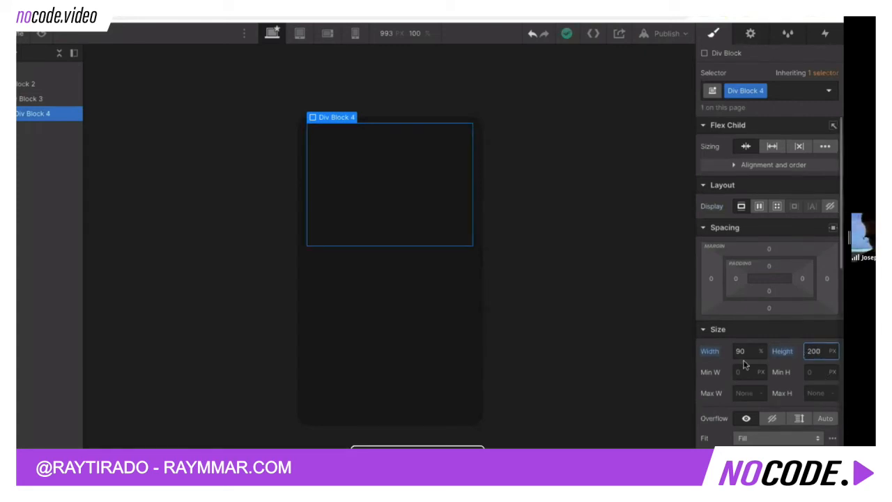
left_click(26, 100)
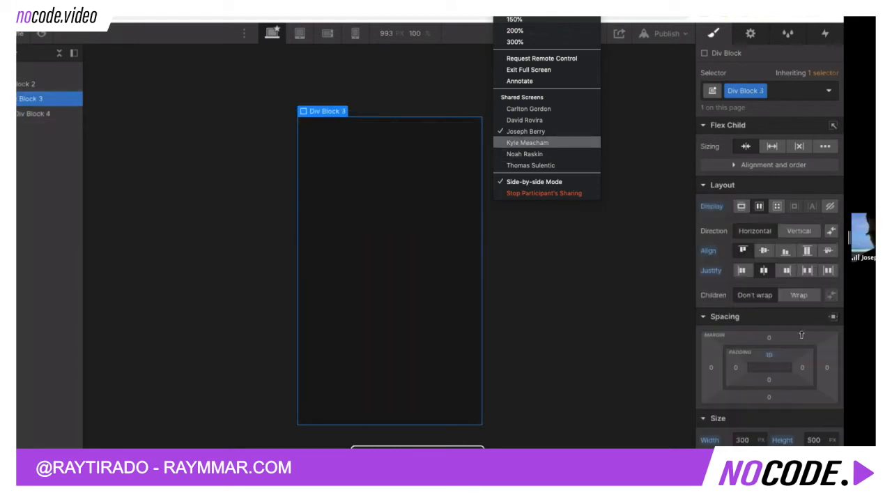
Switch to the fourth listed participant's shared screen and set the width of Div Block 4 to 250 px
left_click(528, 143)
type("25")
key("BackSpace")
type("5")
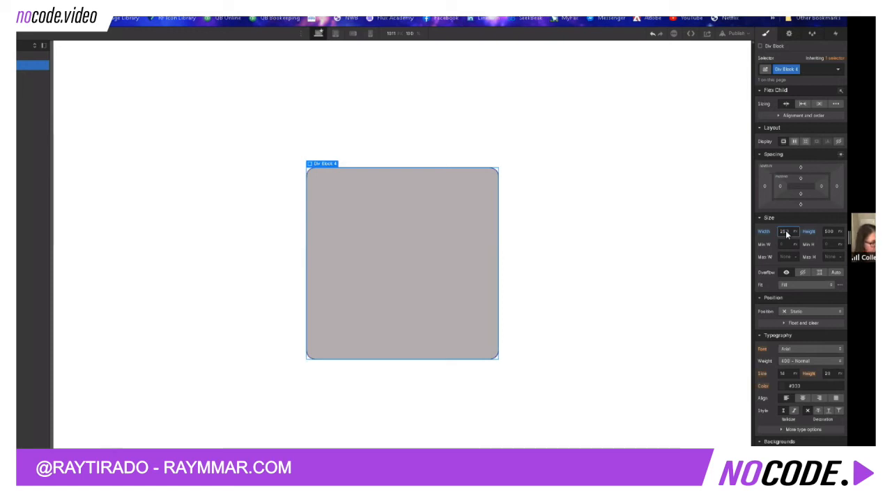
type("0")
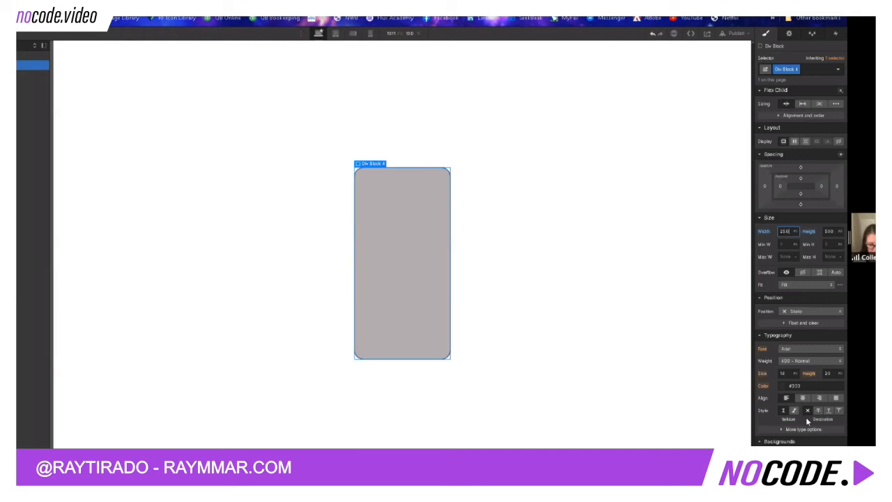
scroll(798, 410, "down", 5)
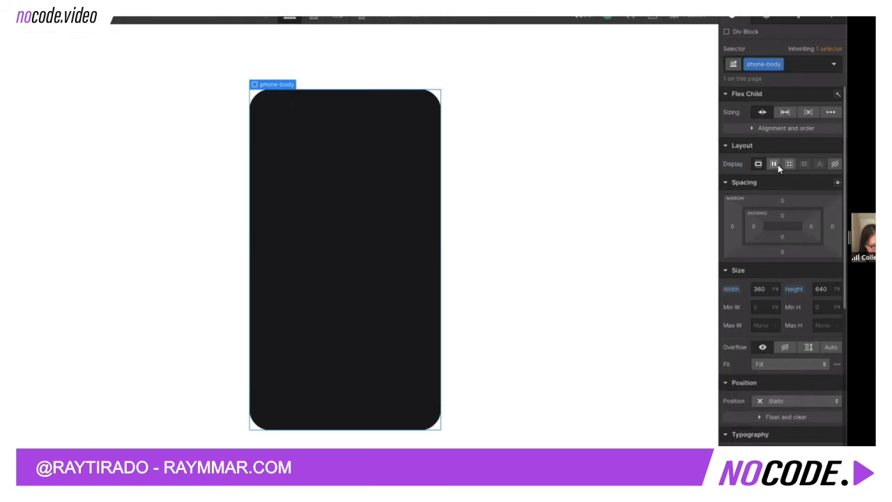
Make phone-body a vertical flex container with centered alignment and spaced-between children, and add a div block inside it
left_click(775, 164)
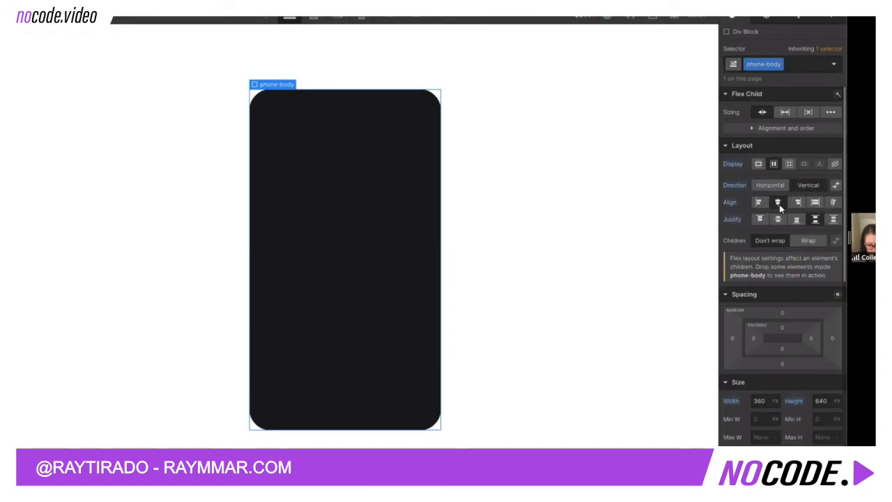
key("a")
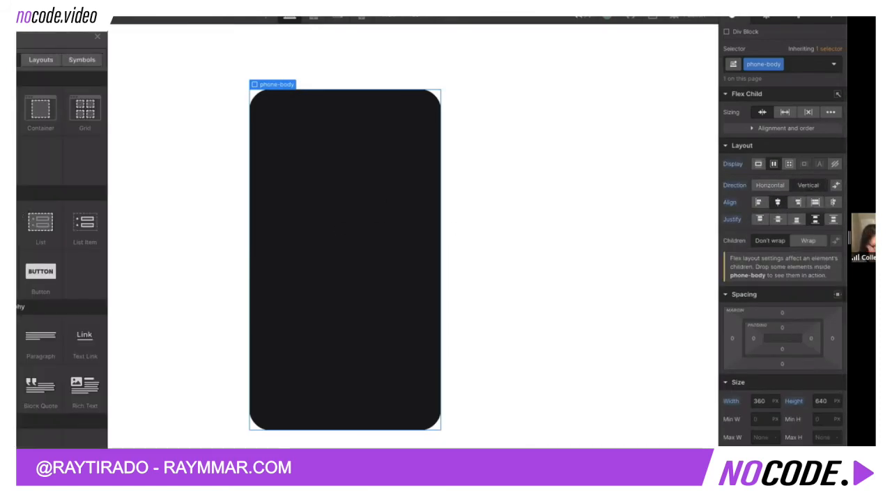
left_click(6, 223)
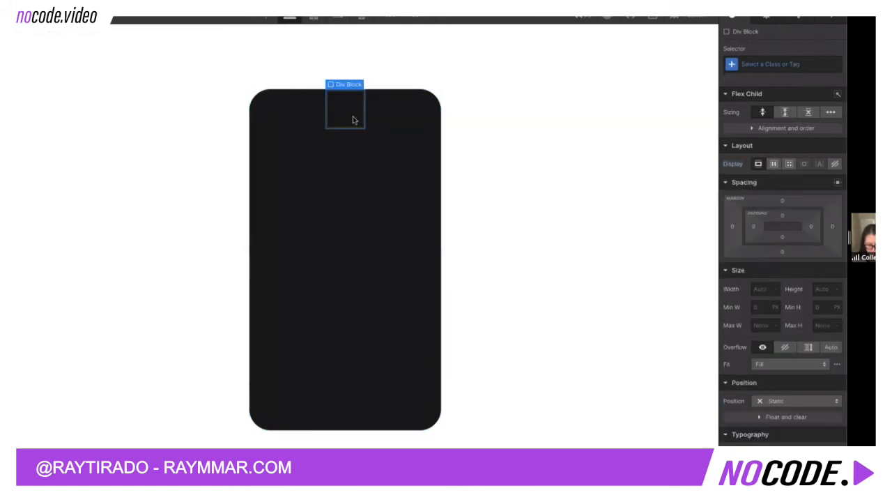
Give the new div block the class screen and set its width to 90%
key("ctrl+Return")
type("screen")
key("Return")
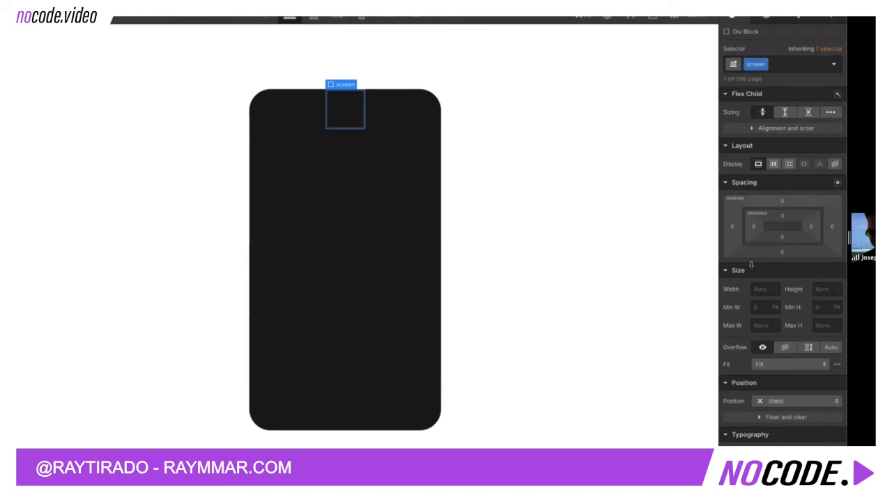
left_click(760, 288)
type("90")
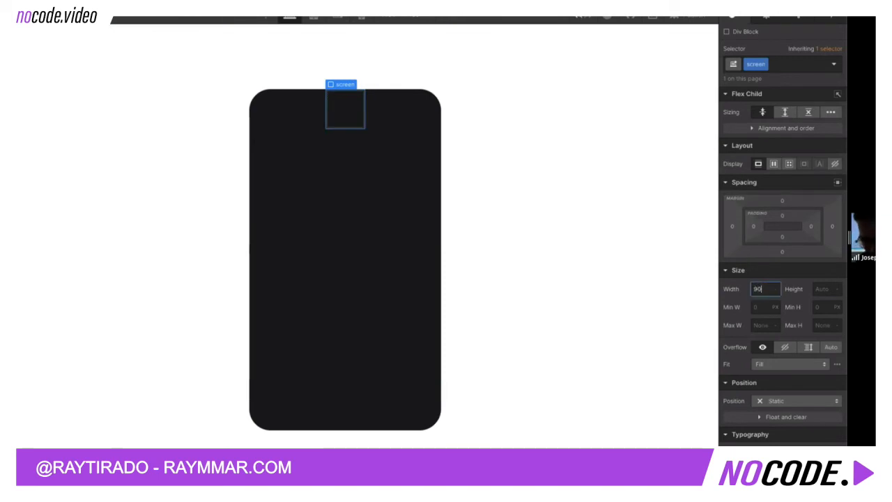
type("%")
key("Return")
View the shared screens of the sixth, first, second, third and fourth listed participants to compare their phone builds
left_click(530, 165)
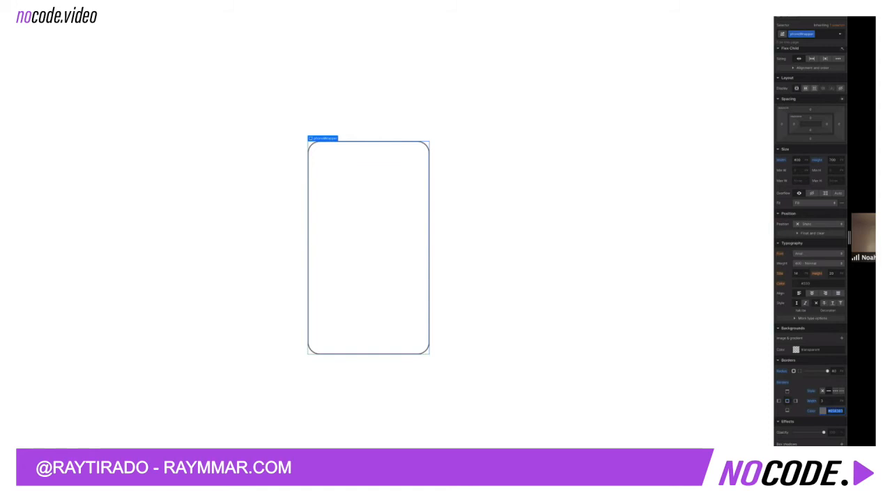
left_click(550, 18)
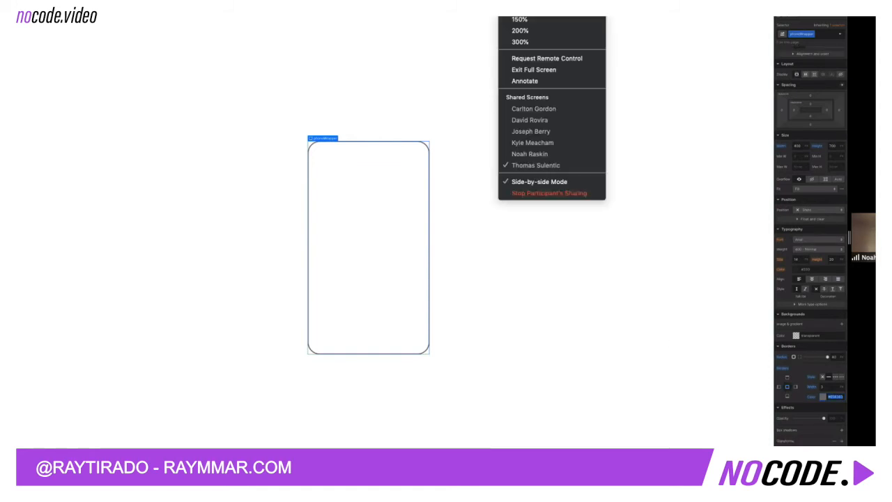
left_click(534, 108)
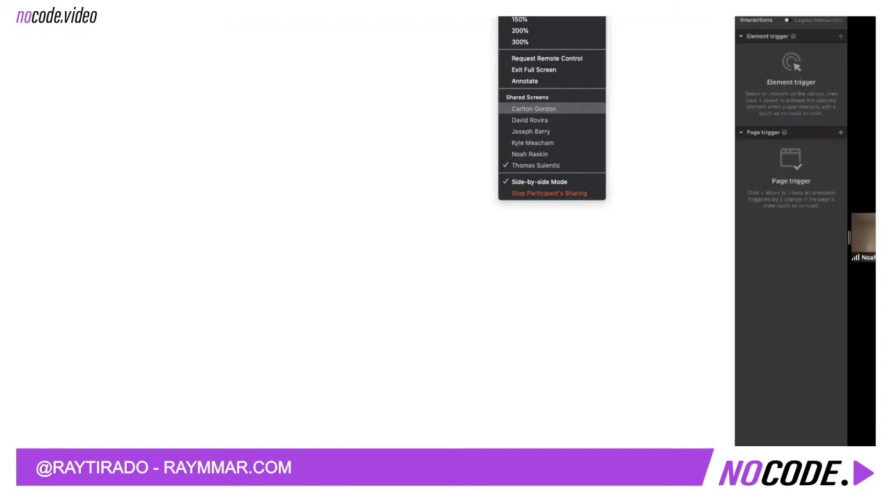
left_click(550, 19)
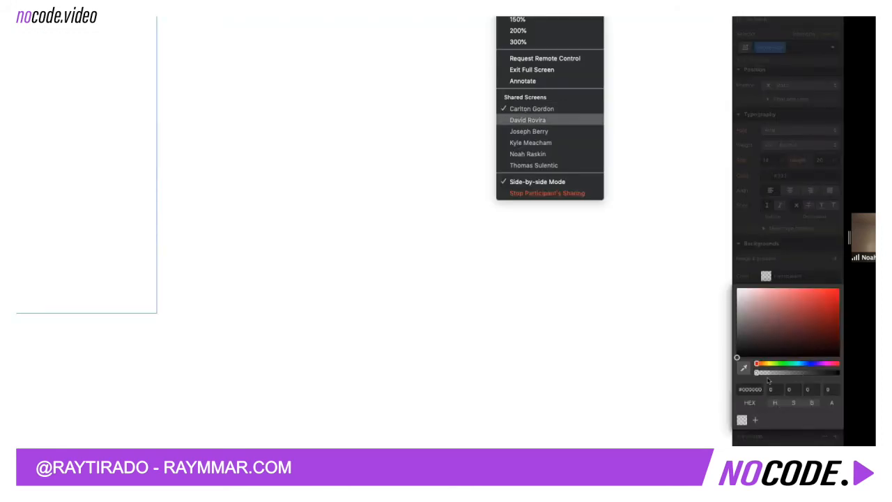
left_click(528, 120)
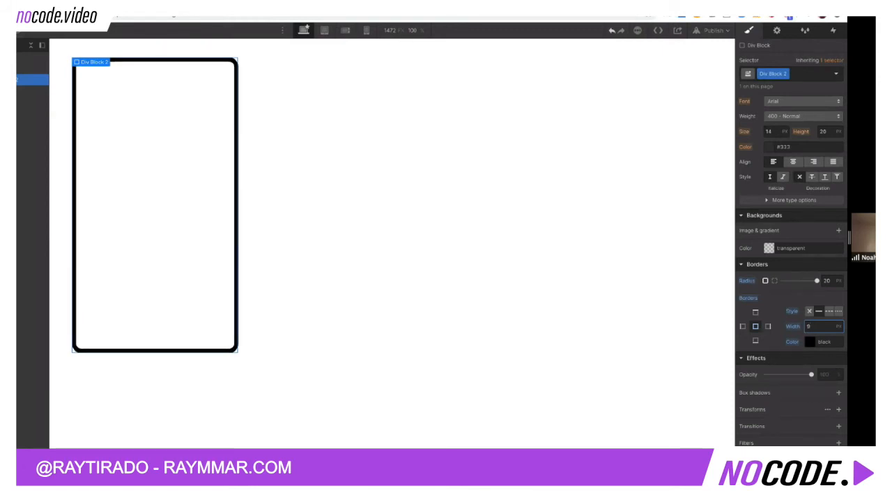
left_click(549, 18)
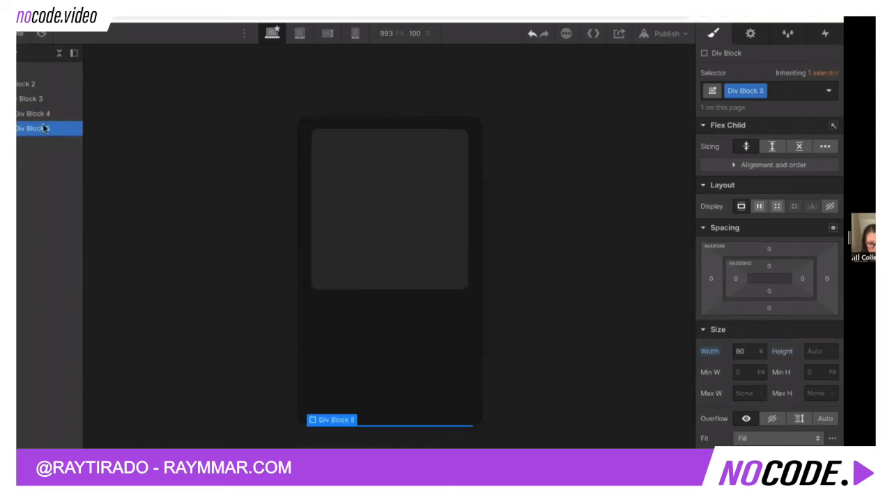
left_click(547, 18)
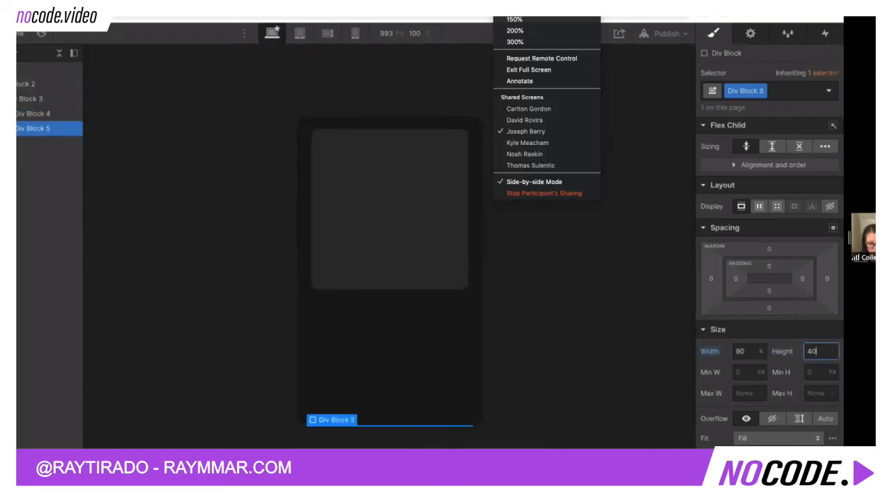
left_click(547, 142)
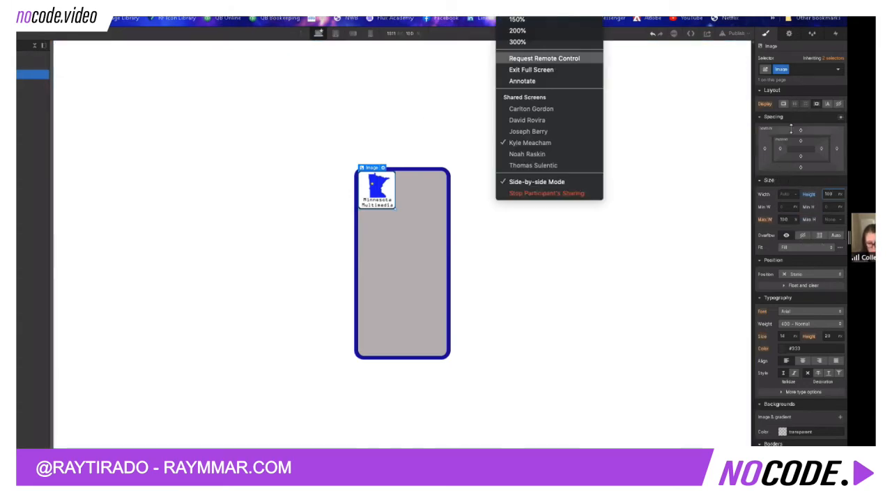
Switch to the fifth listed participant's shared screen and set the screen div to 95% width and 97% height
left_click(527, 153)
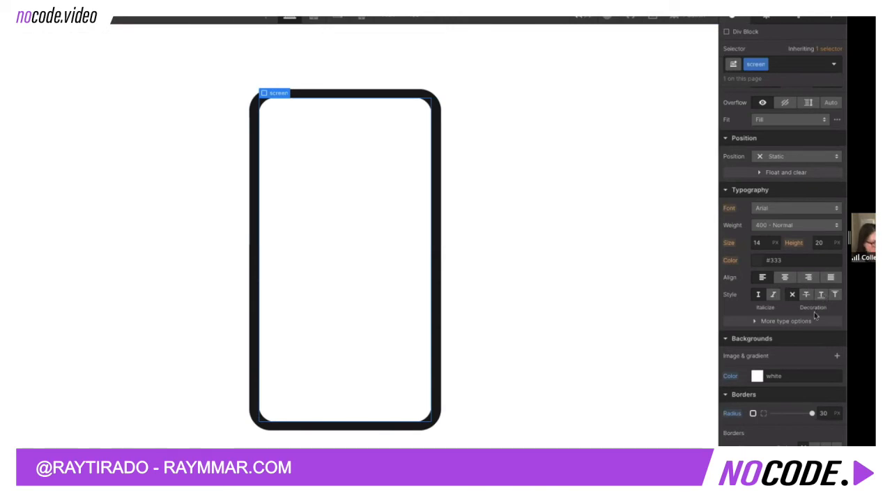
scroll(786, 237, "up", 4)
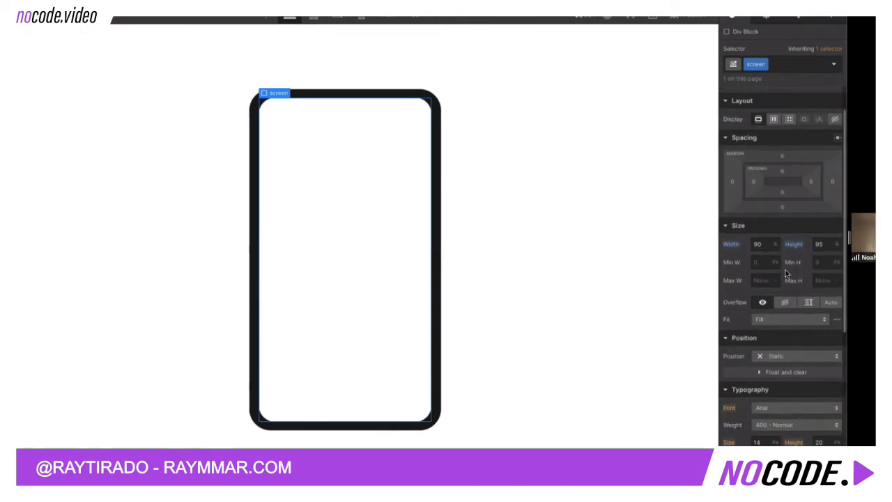
type("92")
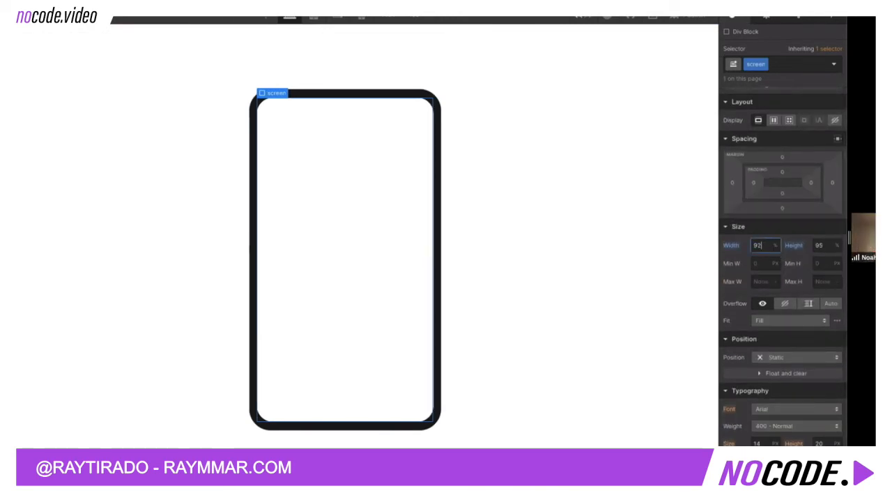
key("Up")
key("Up")
key("Up")
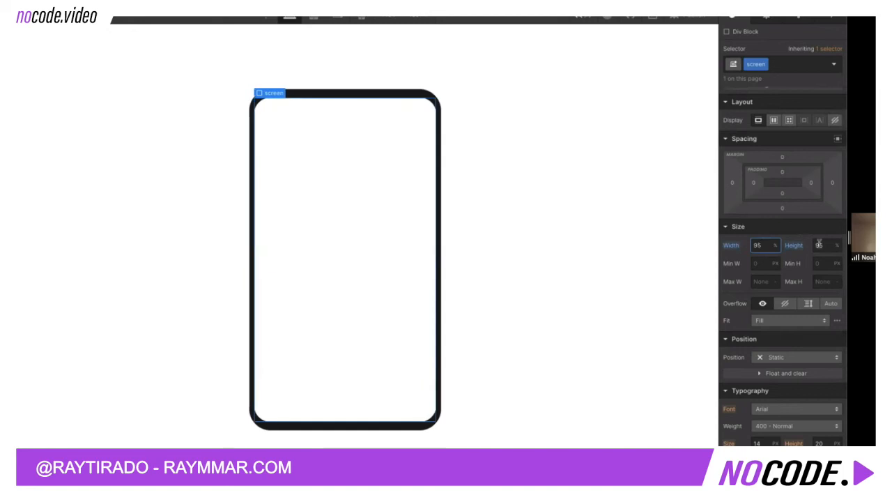
key("Tab")
key("Up")
key("Up")
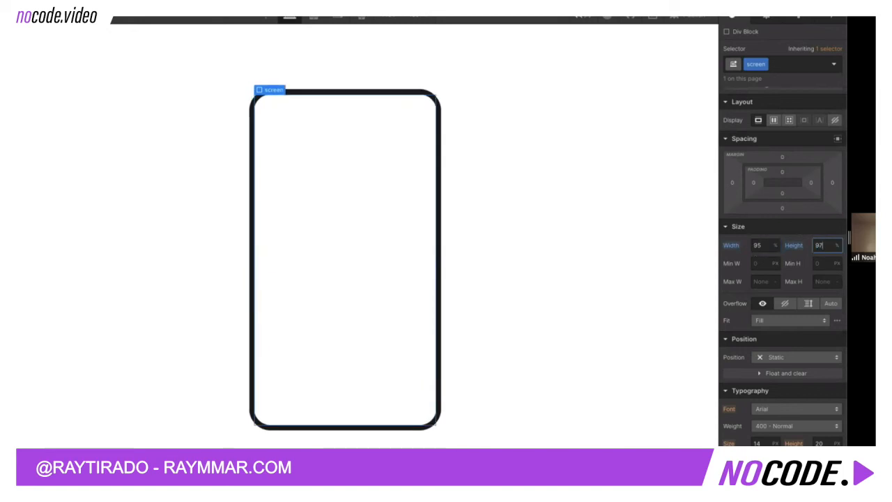
Add a div block inside the screen div and start naming its class apple-menu-b
left_click(575, 214)
left_click(312, 207)
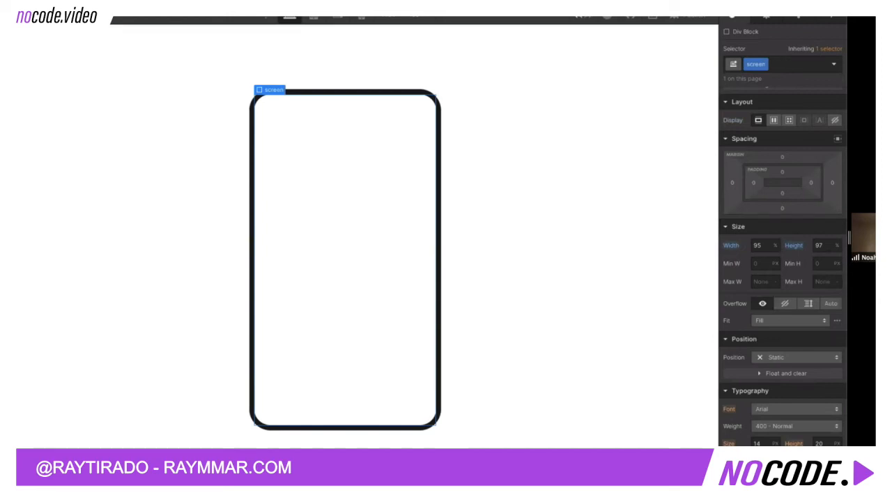
key("a")
left_click(6, 224)
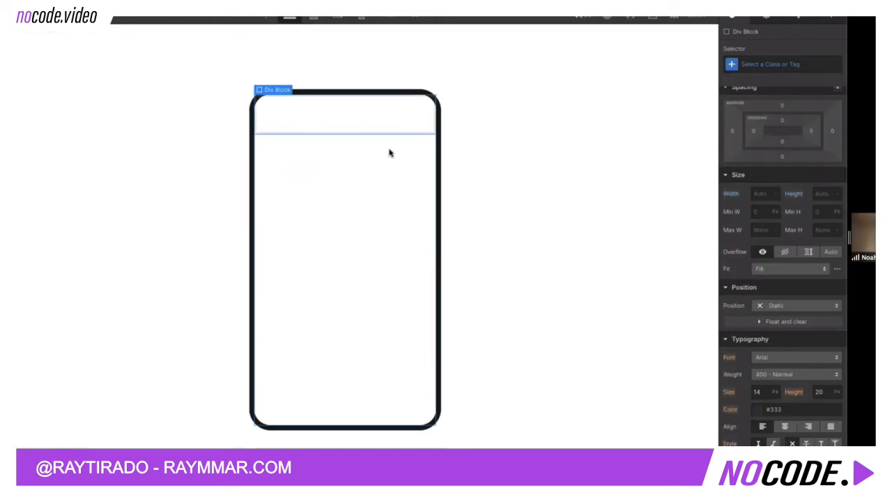
left_click(764, 63)
type("app")
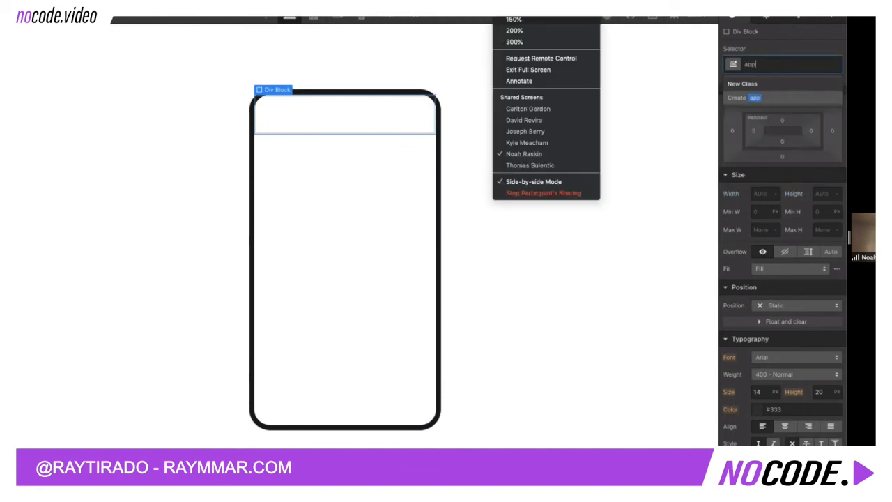
type("le-menu-")
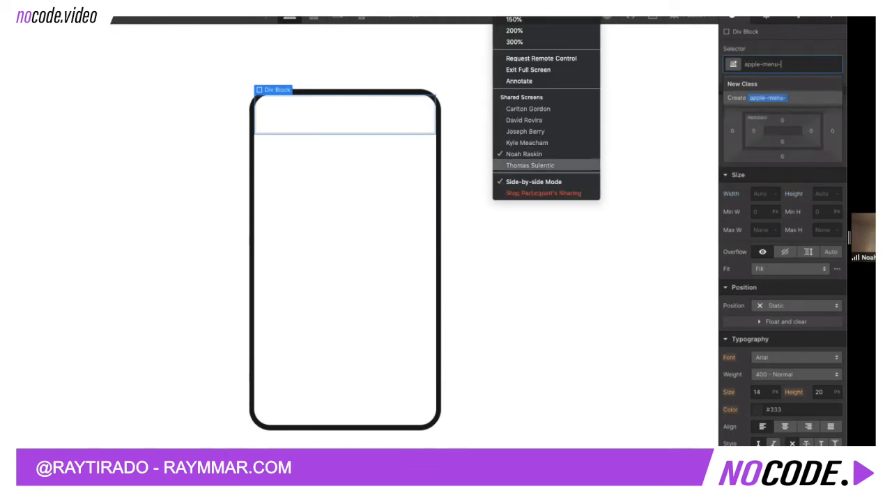
type("b")
Switch to the sixth listed participant's shared screen and set the height of the phone's top div block to 10%
left_click(530, 165)
left_click(359, 160)
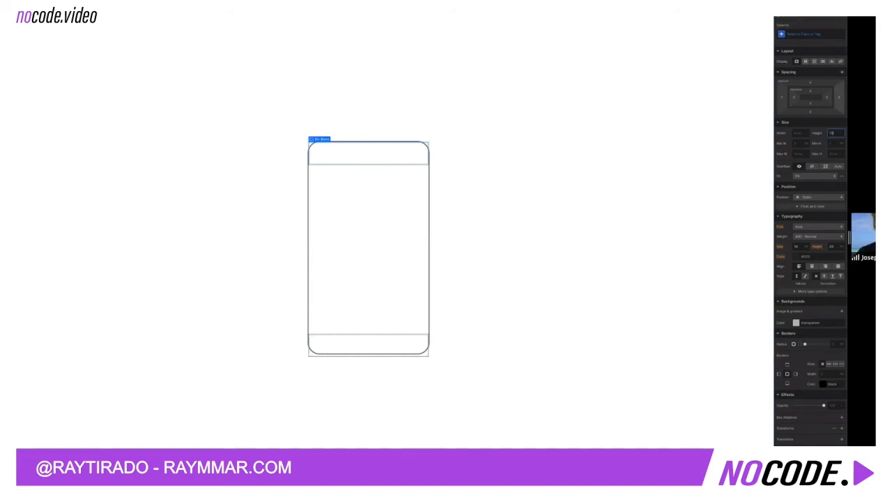
type("0")
key("Tab")
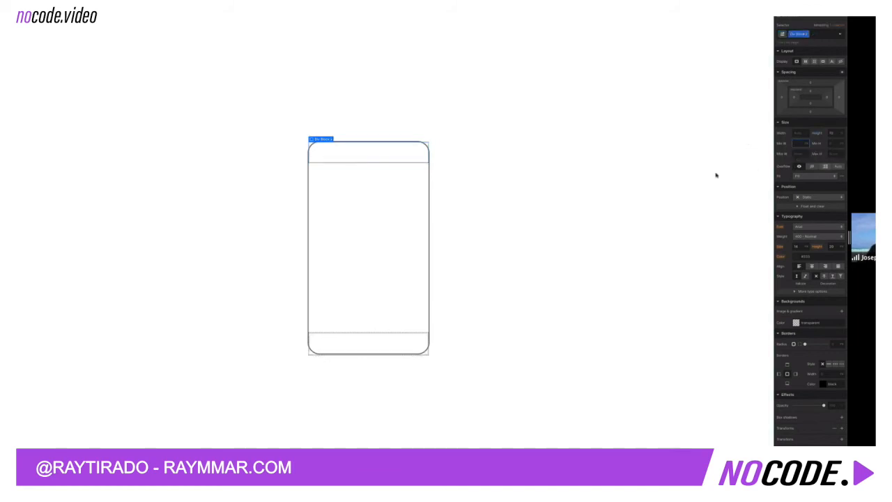
left_click(307, 198)
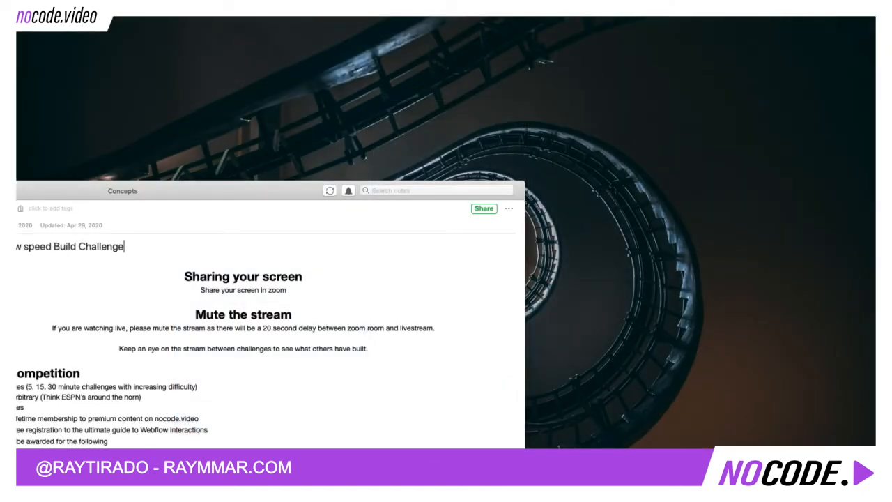
Return from the notes to the shared screens, change the white end of the phone's linear gradient to periwinkle blue and select the black stop
key("super+Tab")
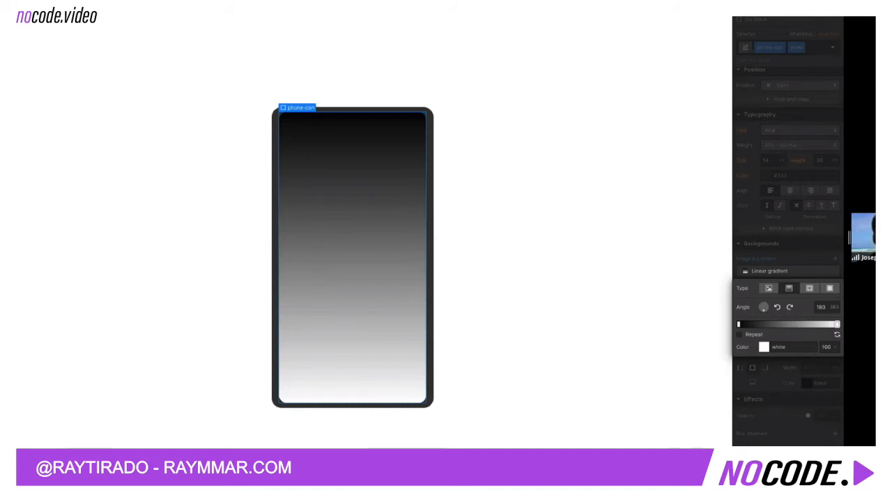
left_click(792, 348)
double_click(784, 346)
type("#6b8ce9")
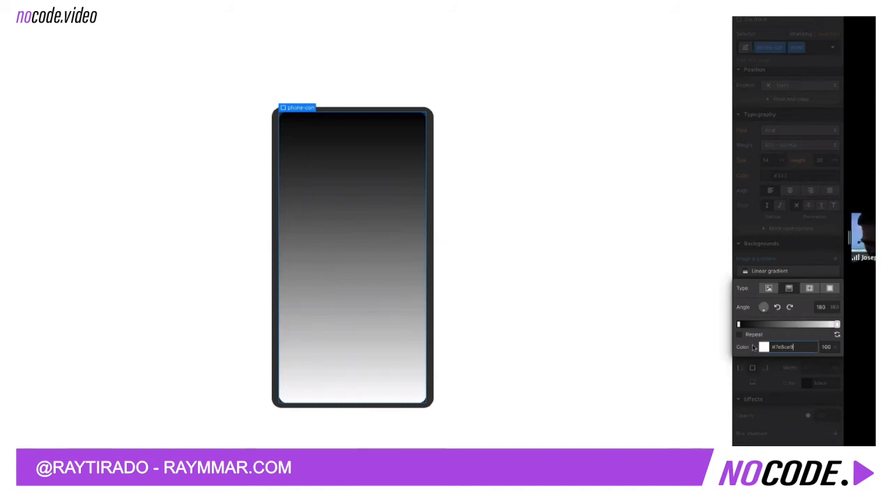
key("Return")
left_click(739, 324)
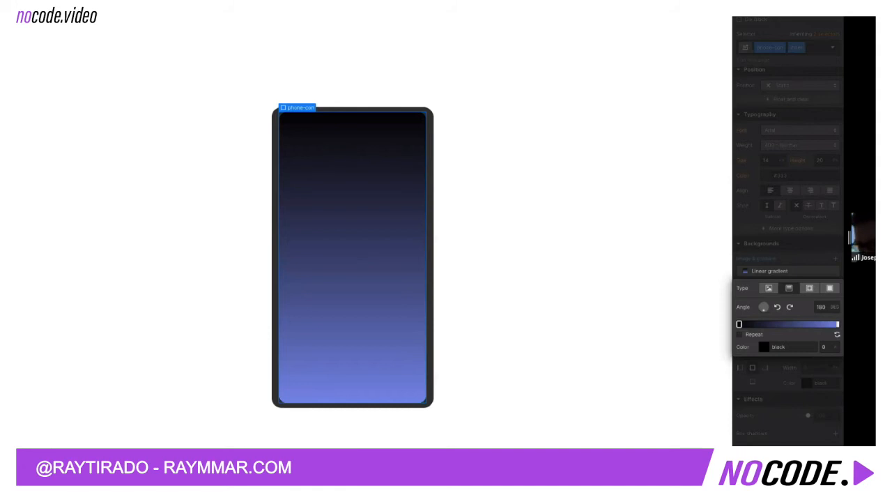
View the second listed participant's shared screen and switch to the third one's
left_click(533, 16)
left_click(527, 120)
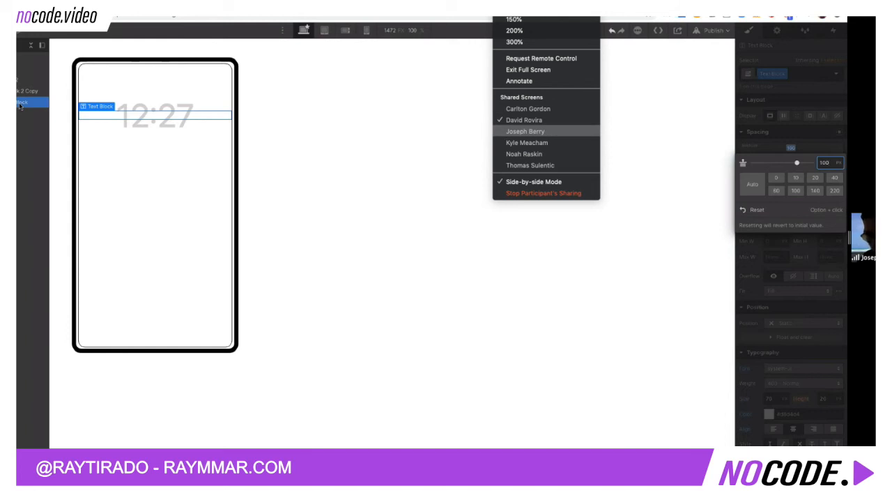
left_click(526, 131)
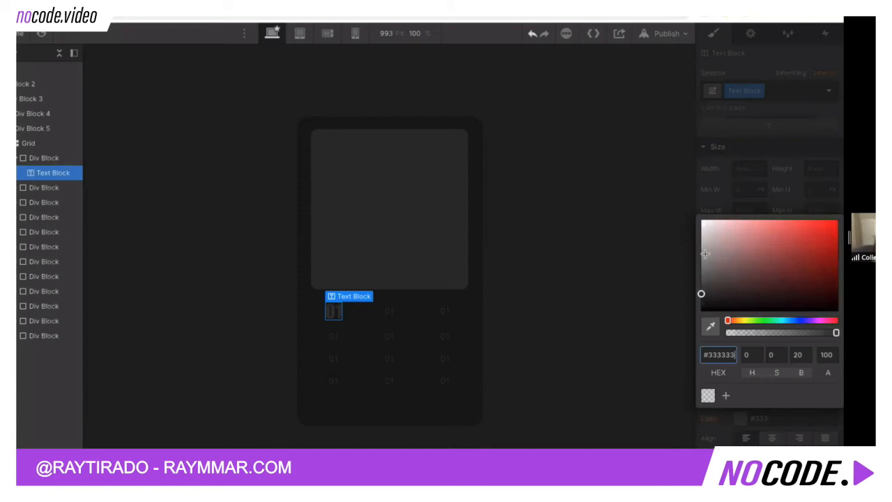
Set the color of the first 01 text block to #a0a0a0 and select the surrounding grid
left_click_drag(681, 264, 673, 254)
left_click(201, 267)
left_click(334, 314)
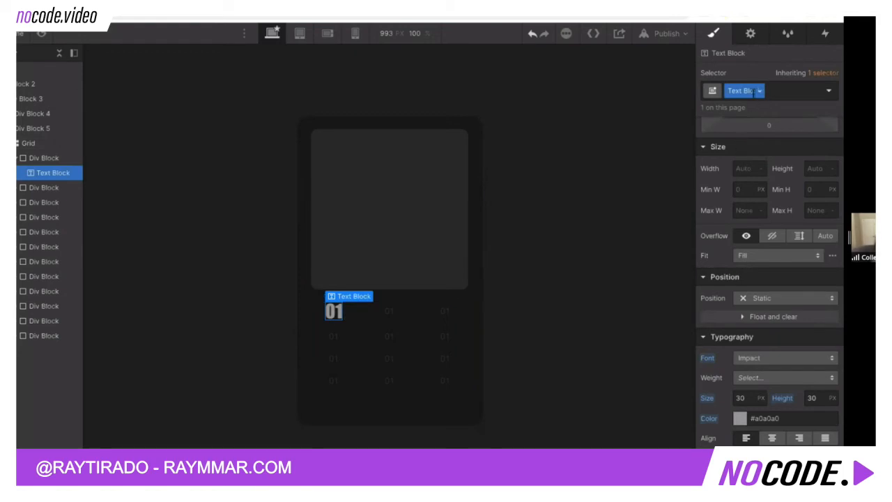
left_click(385, 313)
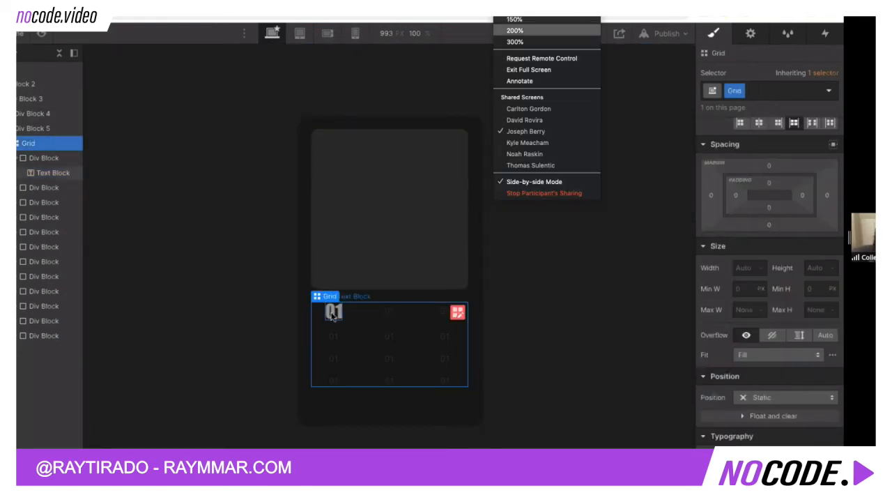
left_click(333, 312)
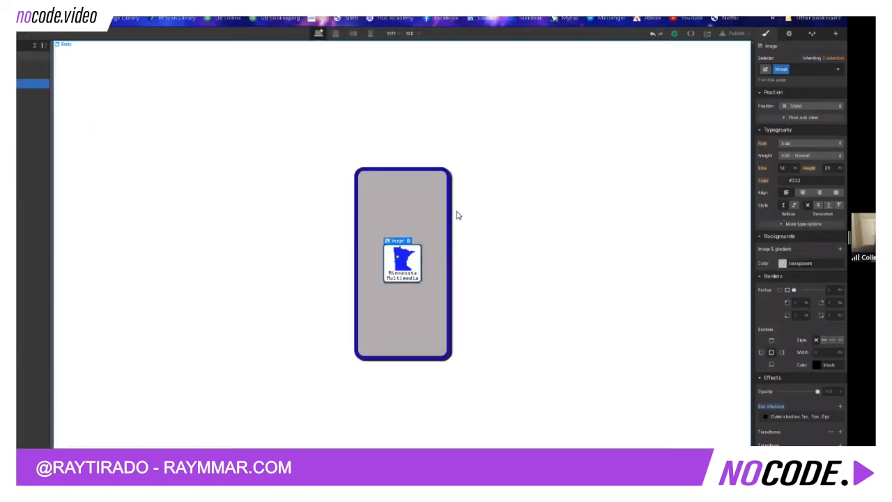
left_click(817, 365)
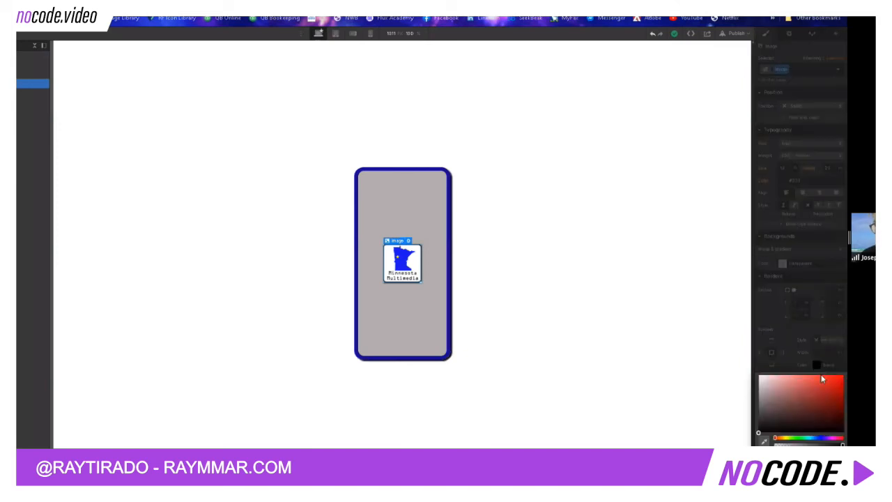
left_click(759, 356)
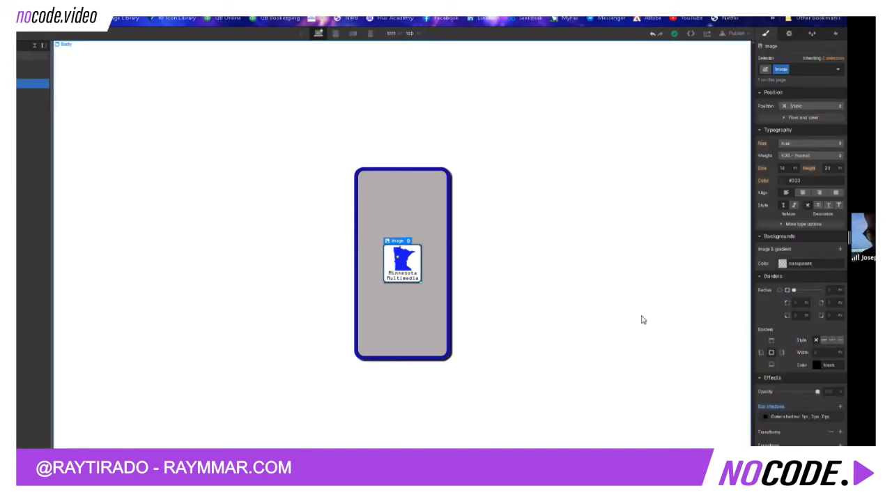
left_click(772, 352)
Save the phone frame's blue border color as a swatch named Dark Blue and select the centered logo image
left_click(424, 207)
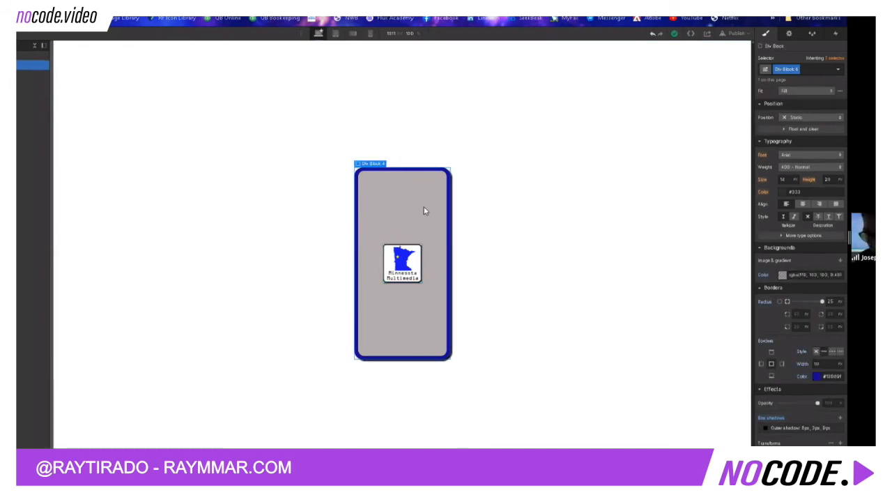
left_click(820, 377)
left_click(771, 362)
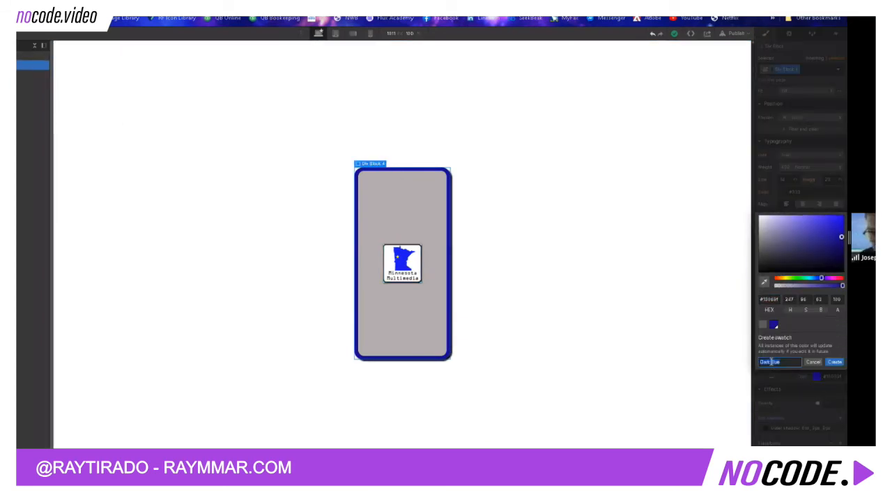
left_click(832, 365)
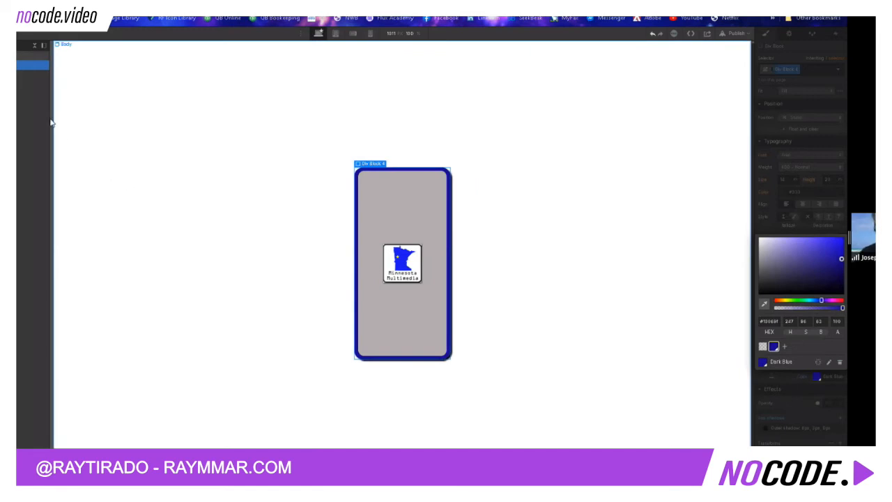
left_click(33, 85)
left_click(33, 65)
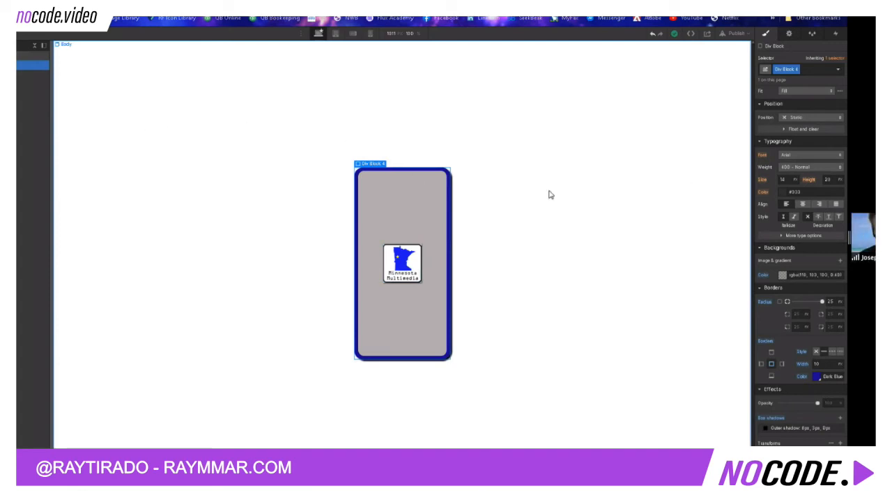
left_click(402, 262)
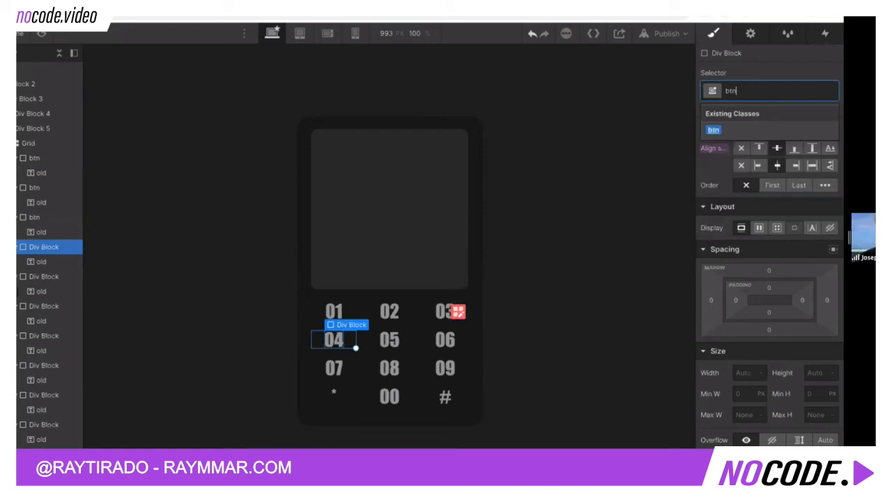
Assign the existing btn class to the div blocks holding keys 04, 05 and 06
key("Return")
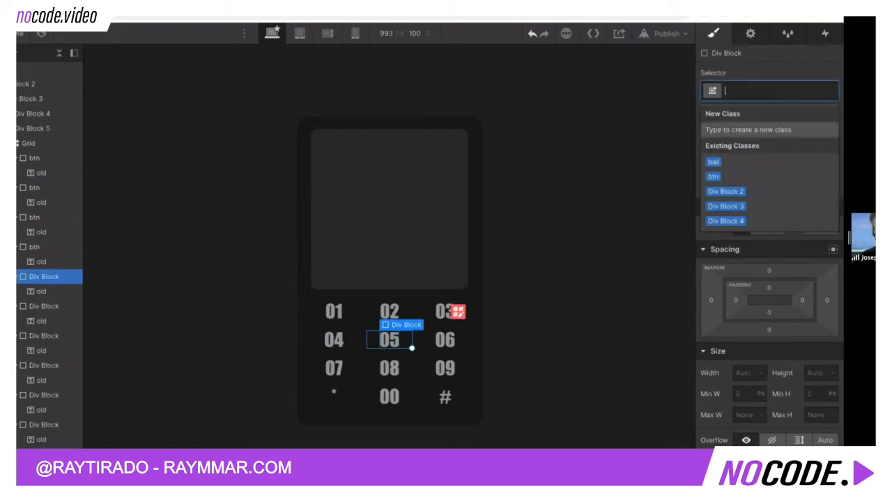
type("btn")
key("Return")
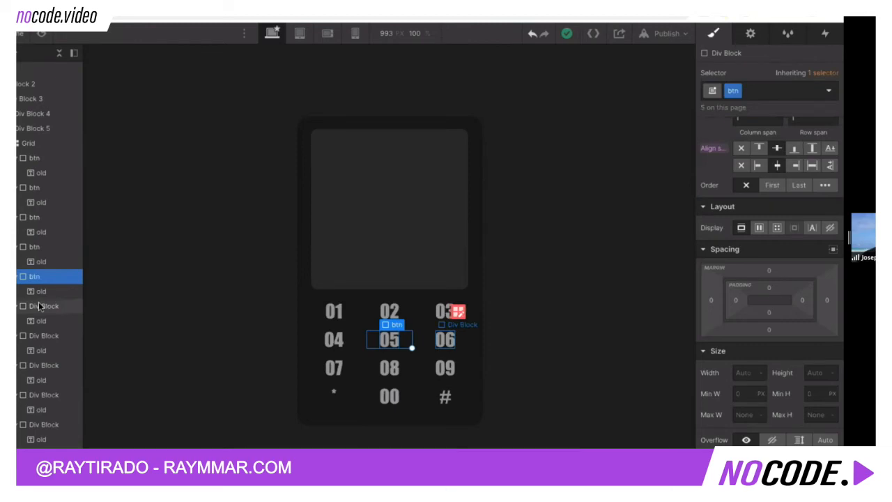
left_click(38, 306)
key("ctrl+Return")
type("btn")
key("Return")
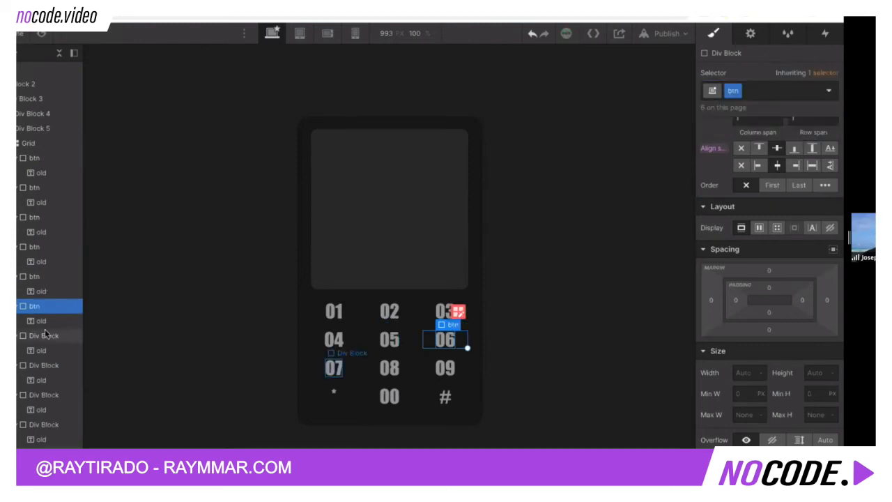
Assign the existing btn class to the div blocks holding keys 07, 08 and 09
left_click(44, 365)
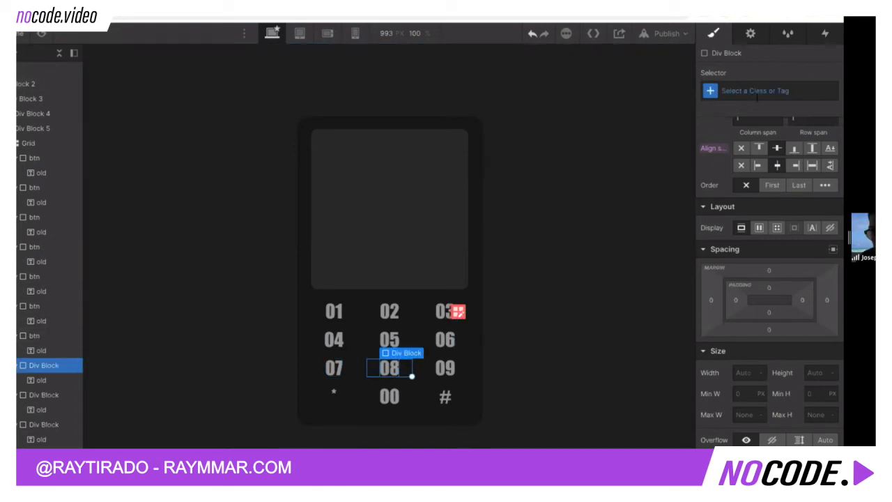
key("ctrl+Return")
type("btn")
key("Return")
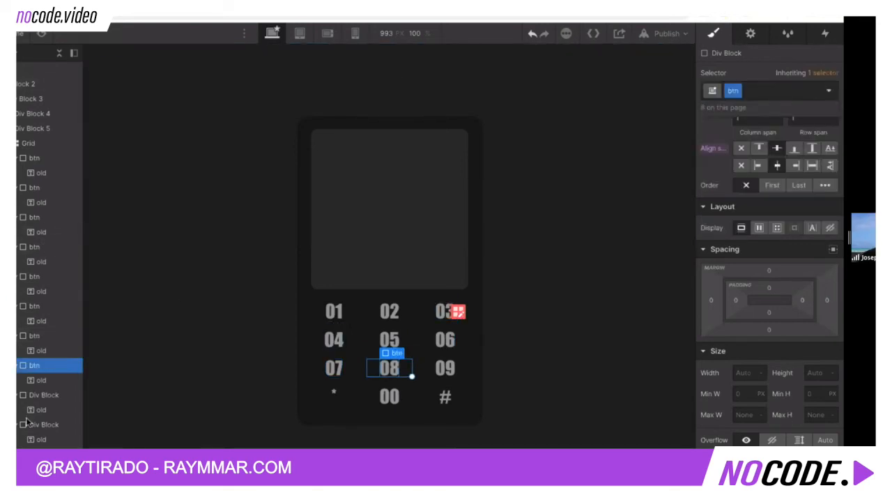
left_click(40, 396)
key("ctrl+Return")
type("btn")
key("Return")
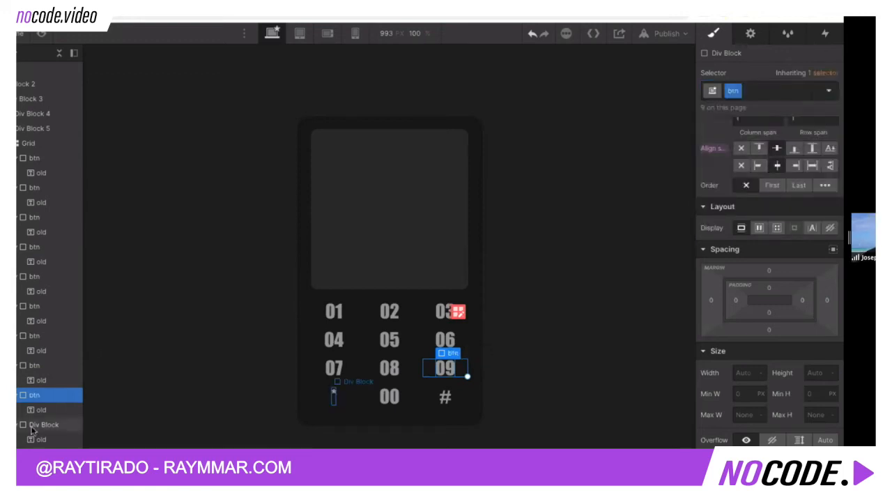
Assign the existing btn class to the bottom-row div blocks holding the *, 00 and # keys
left_click(31, 427)
left_click(785, 90)
type("btn")
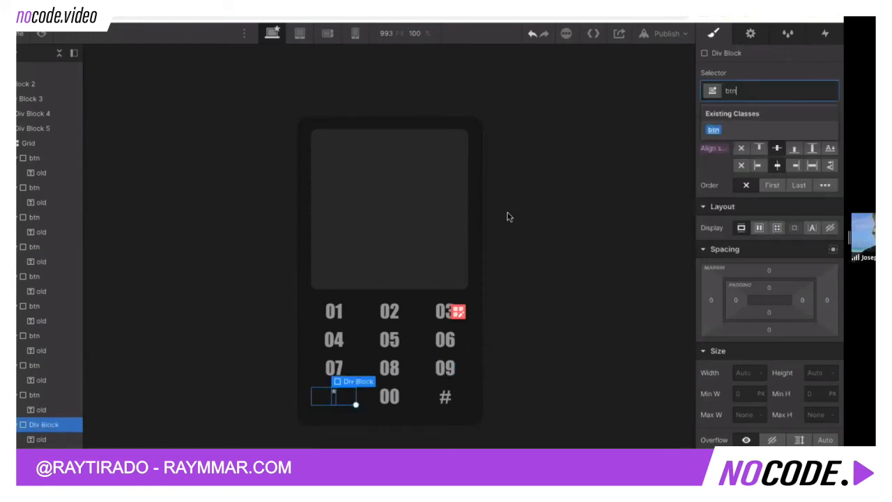
key("Return")
left_click(403, 397)
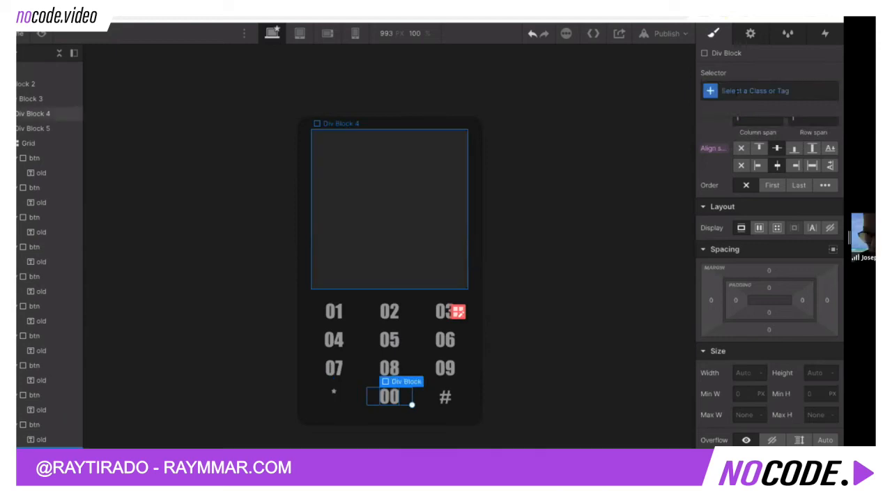
left_click(734, 91)
type("btn")
key("Return")
left_click(445, 397)
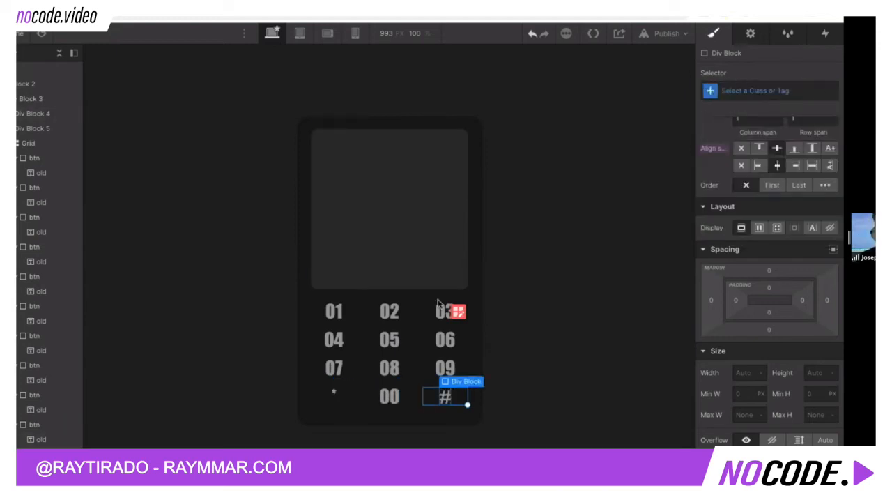
left_click(760, 91)
type("btn")
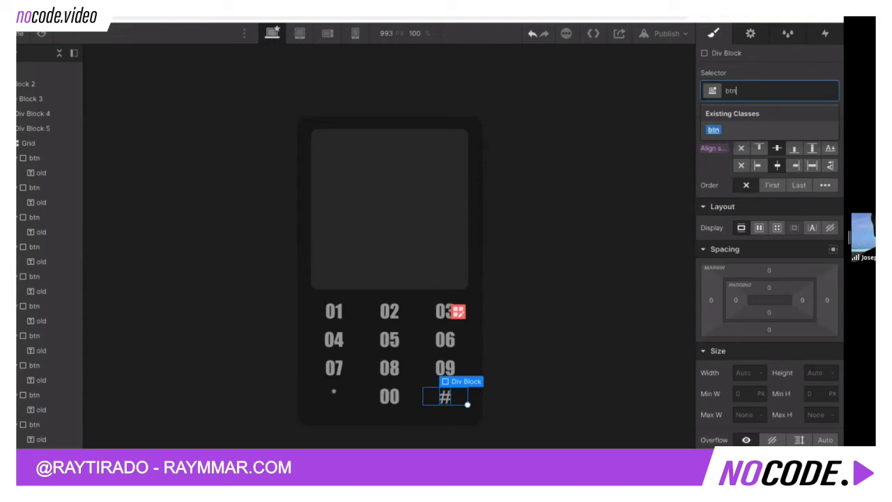
key("Return")
Set both the width and the height of the btn class to 50 px
left_click(735, 305)
type("40")
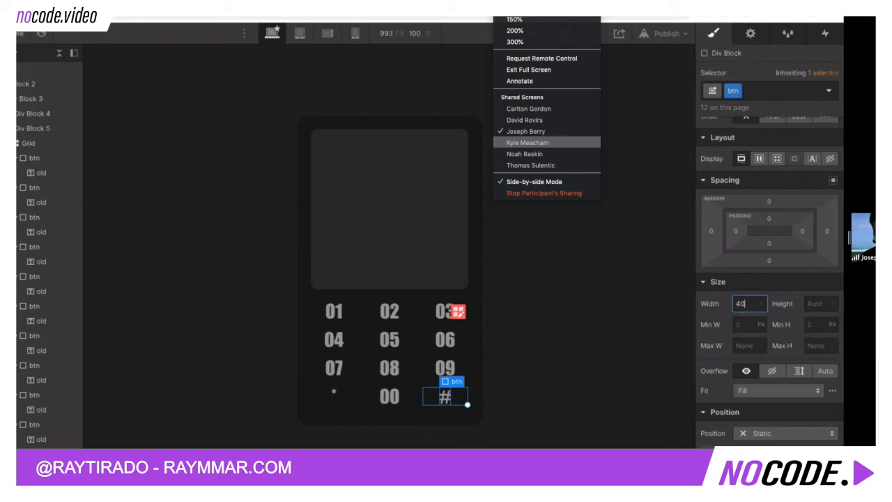
key("Tab")
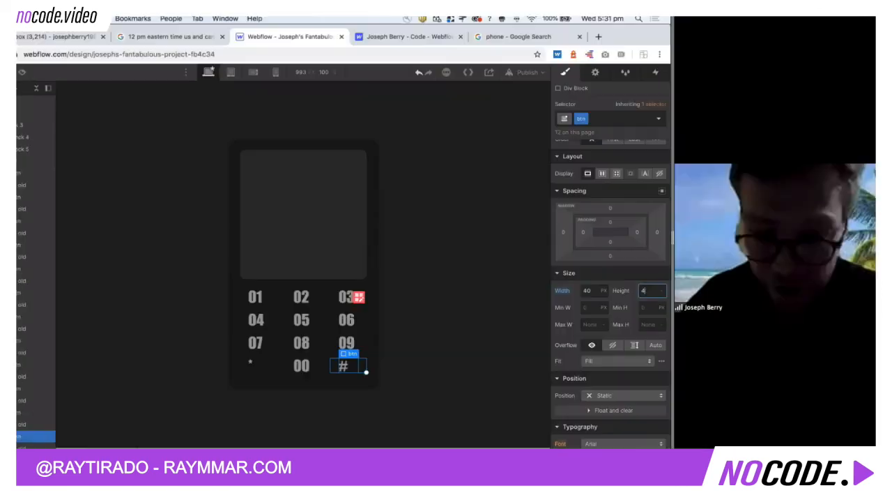
type("50")
key("shift+Tab")
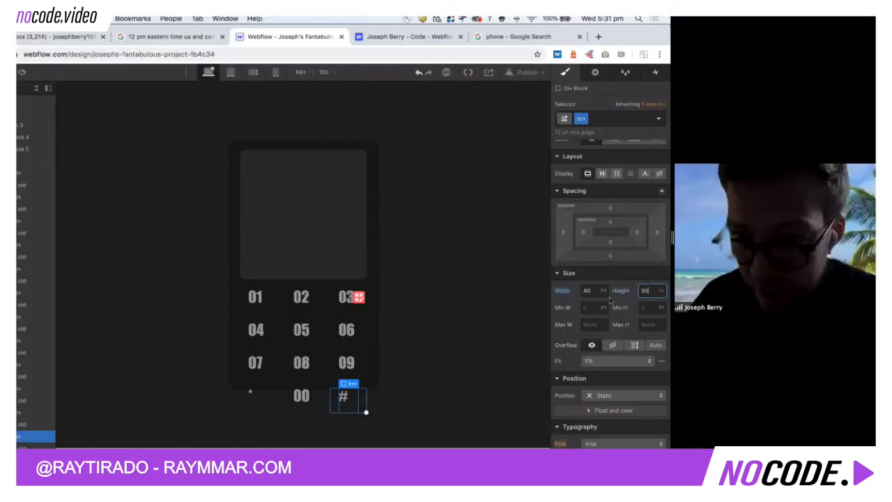
key("BackSpace")
type("50")
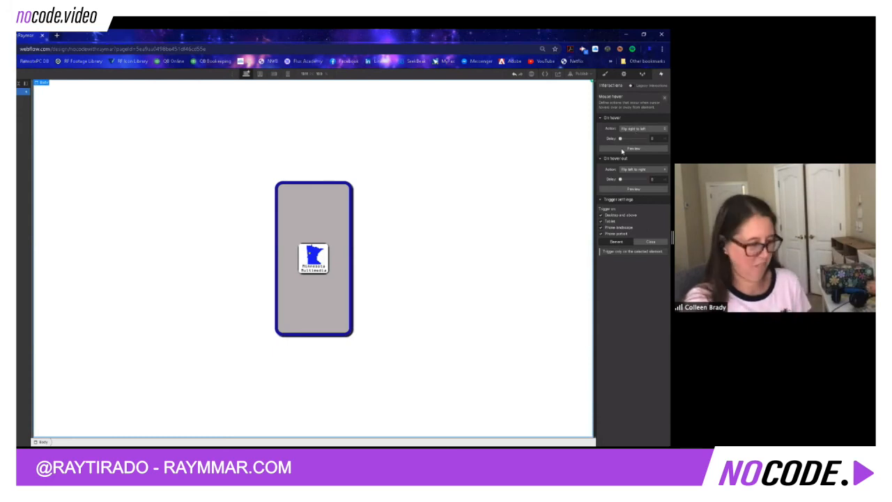
Preview the flip right to left hover action and flip left to right hover-out action, then open the logo image's settings
left_click(629, 148)
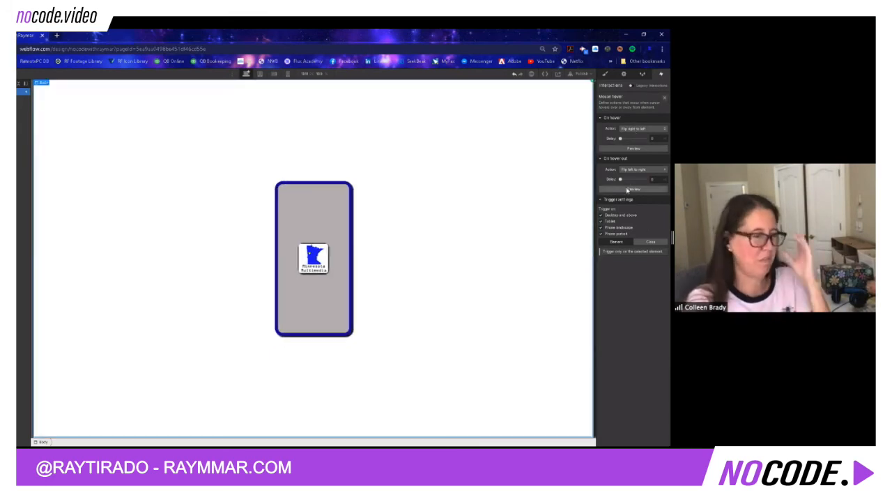
left_click(627, 189)
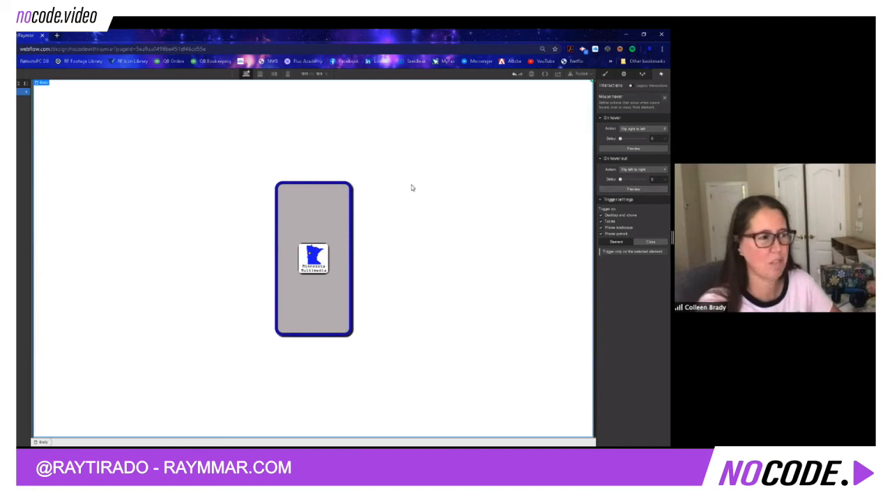
left_click(303, 261)
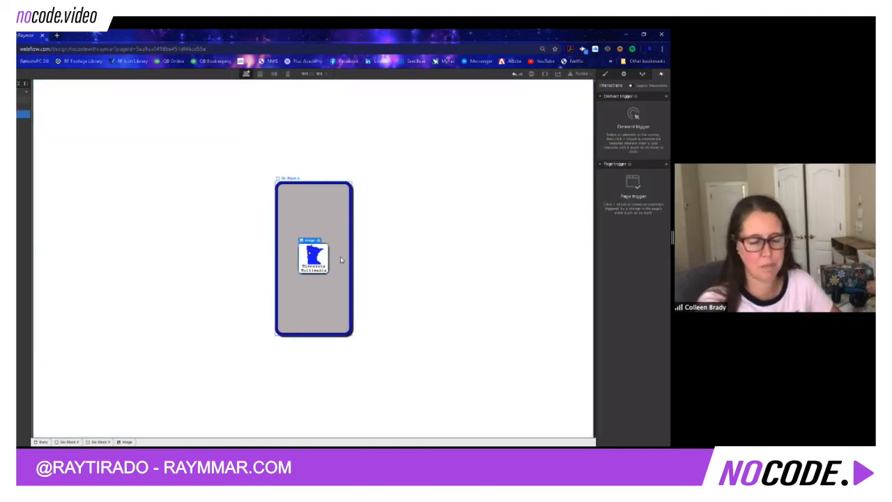
left_click(318, 241)
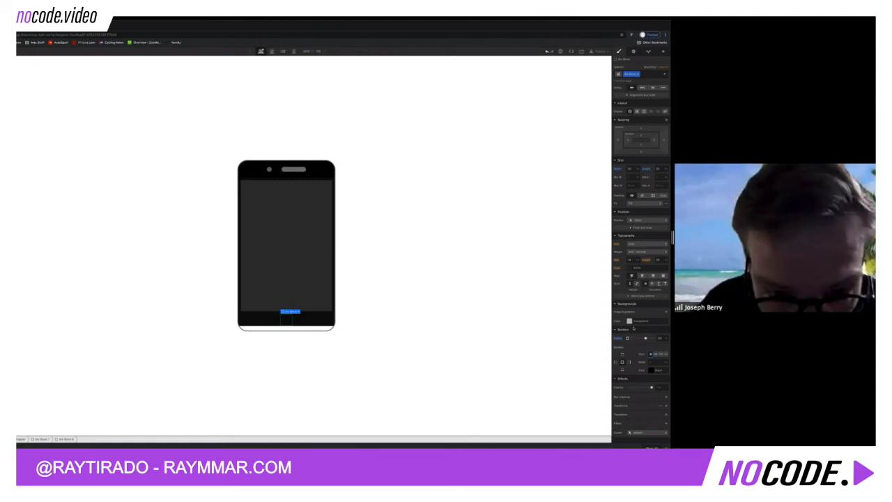
Fill the home button block at the phone's bottom with the saved dark gray swatch
left_click(630, 321)
left_click(638, 397)
left_click(314, 320)
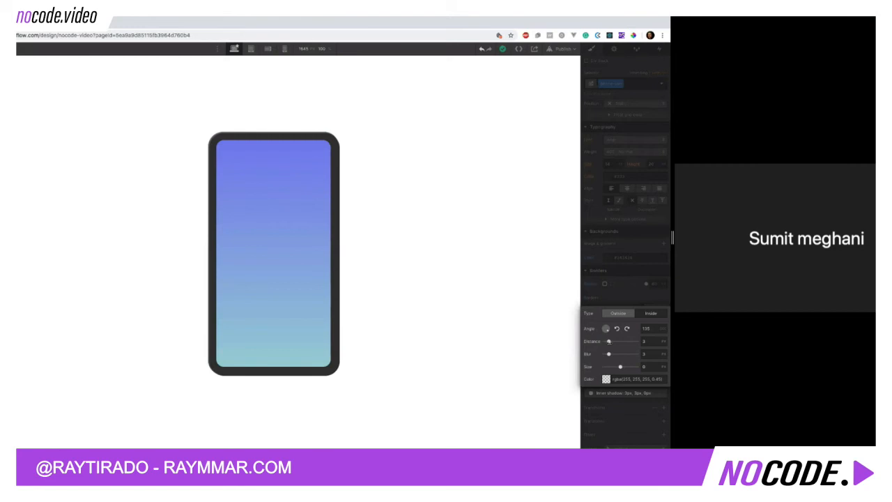
Fine-tune the shadow blur on the blue gradient phone and adjust the position offset of the pink phone's black notch block
left_click_drag(609, 354, 610, 354)
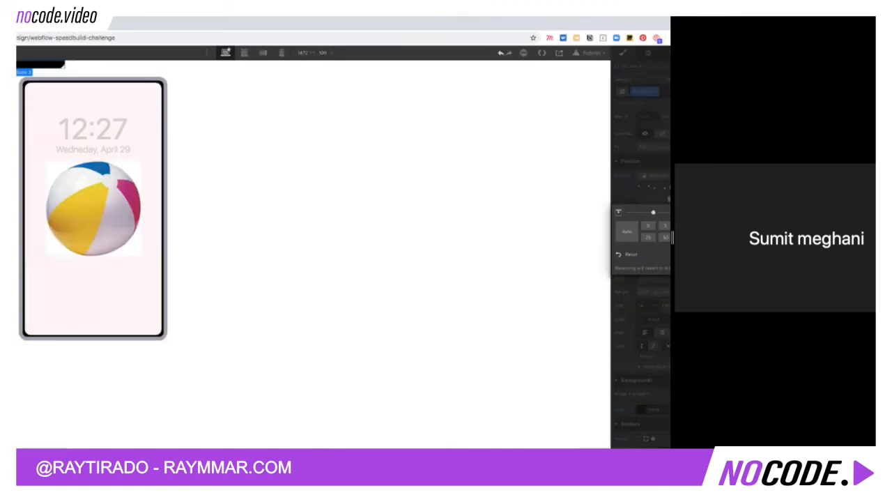
key("Down")
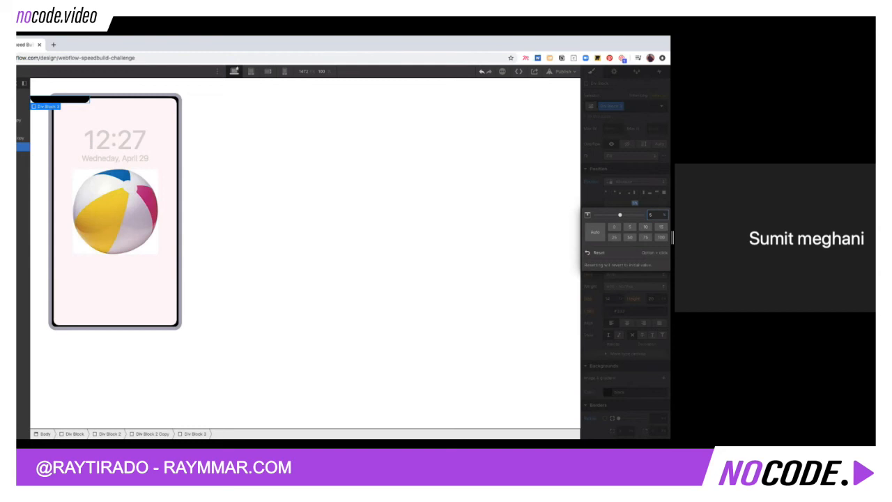
left_click_drag(634, 205, 632, 204)
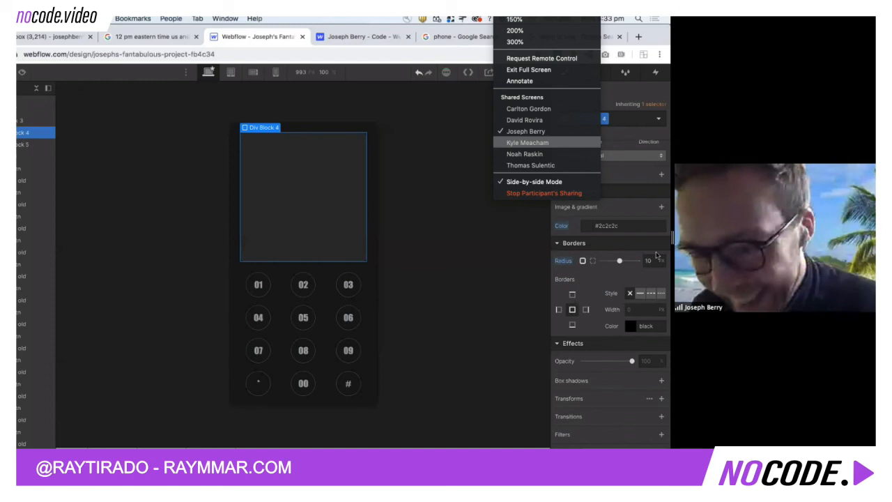
Switch to the fourth listed participant's shared screen and review the style settings of the phone's input block
left_click(528, 142)
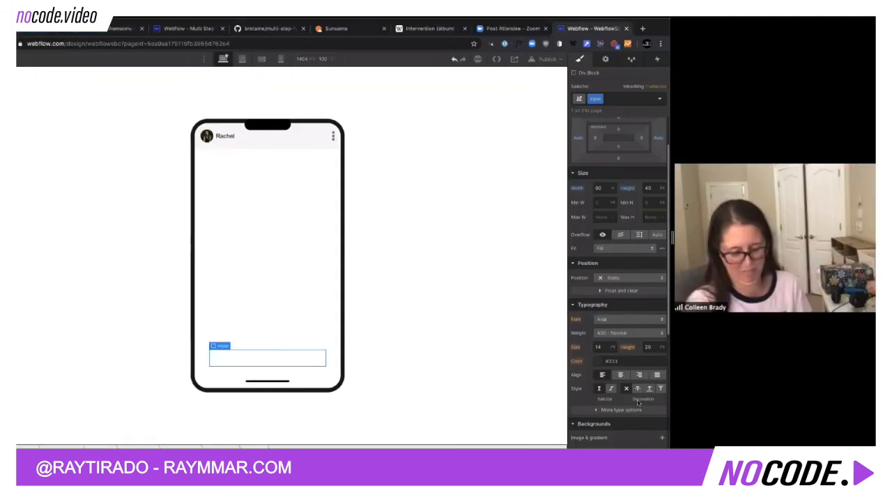
scroll(638, 403, "down", 3)
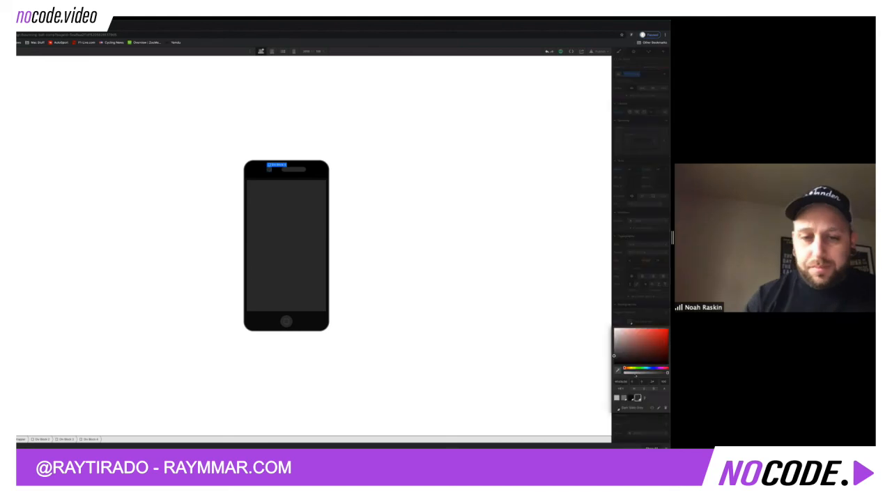
Select the phone's dark gray screen block and the black div block enclosing it
left_click(300, 233)
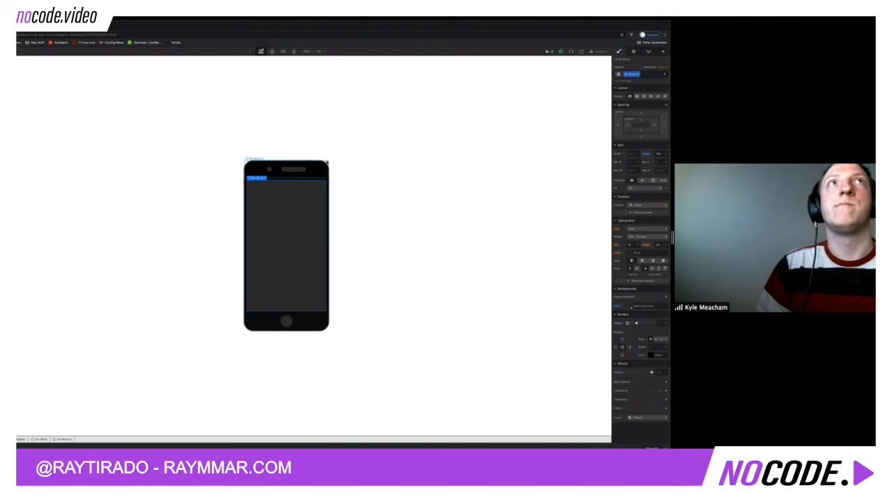
left_click(328, 225)
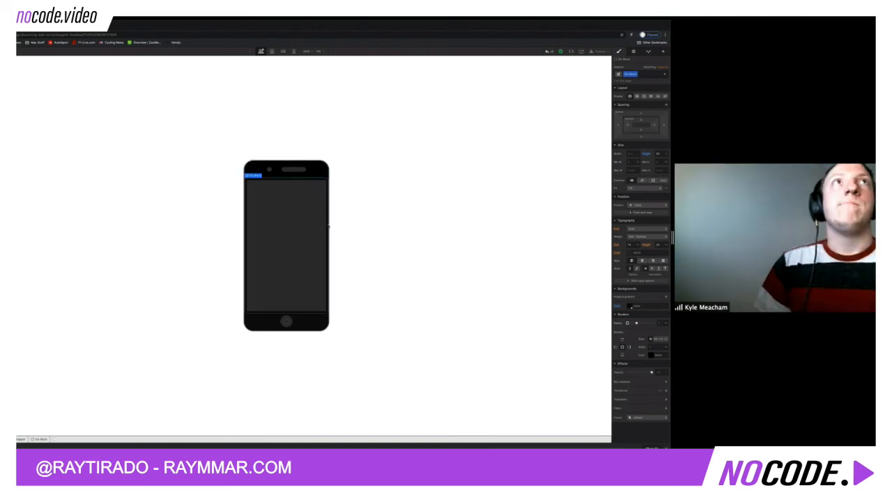